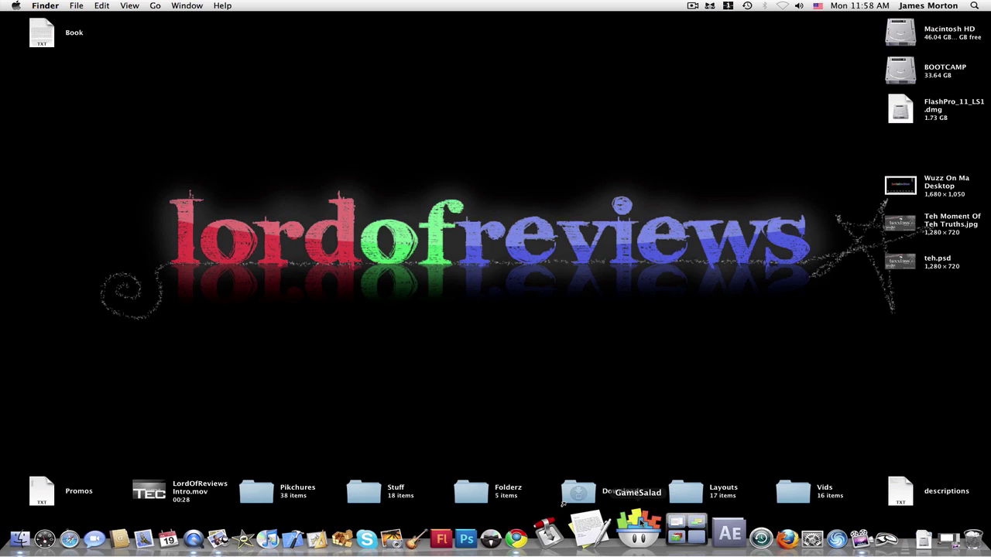
- Launch GameSalad Creator and skip this version of the offered software update
{"action": "left_click", "coordinate": [639, 533]}
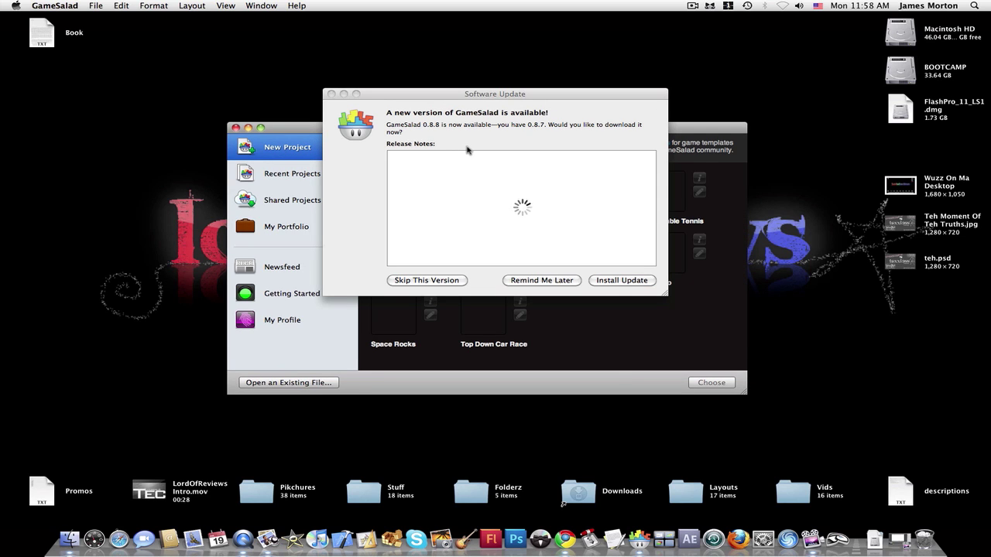
{"action": "left_click", "coordinate": [424, 96]}
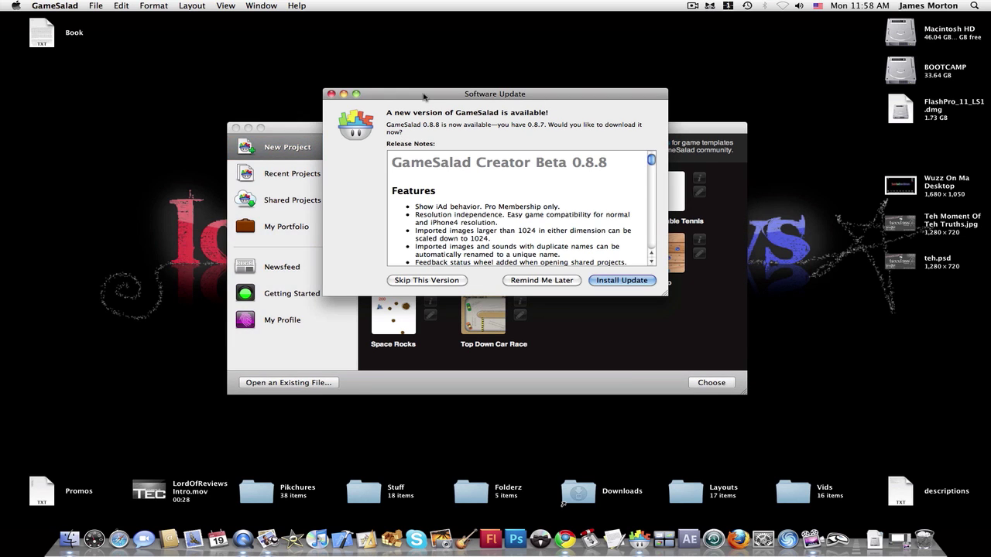
{"action": "left_click", "coordinate": [438, 284]}
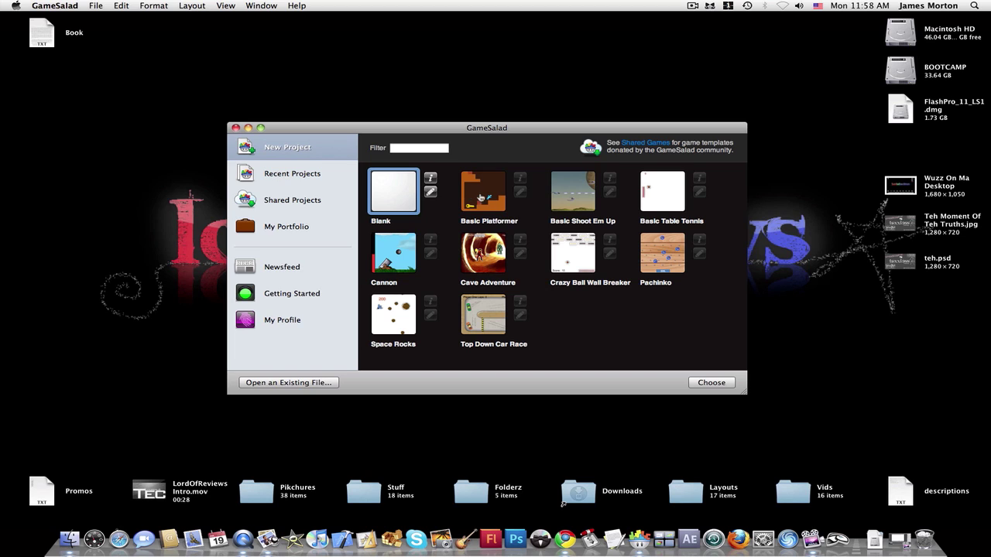
- Browse the starter templates, from Basic Platformer and Cannon through Pachinko, Space Rocks and Top Down Car Race
{"action": "left_click", "coordinate": [480, 199]}
{"action": "left_click", "coordinate": [572, 203]}
{"action": "left_click", "coordinate": [667, 206]}
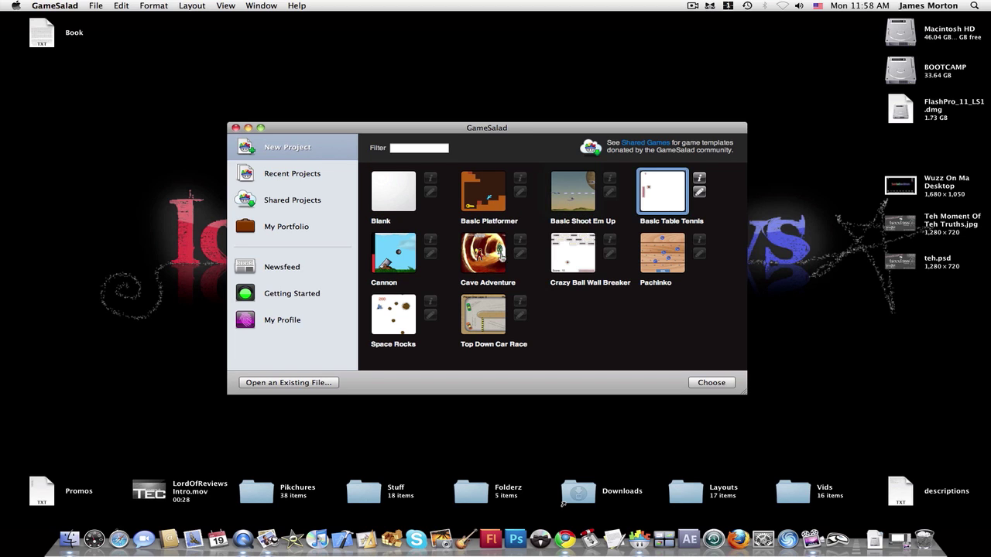
{"action": "left_click", "coordinate": [396, 255]}
{"action": "left_click", "coordinate": [484, 266]}
{"action": "left_click", "coordinate": [572, 266]}
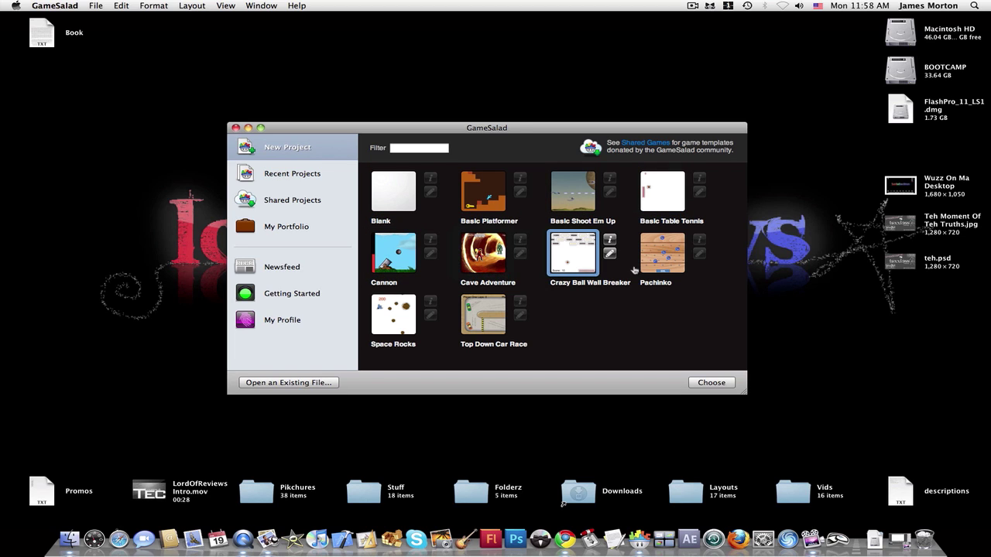
{"action": "left_click", "coordinate": [652, 270]}
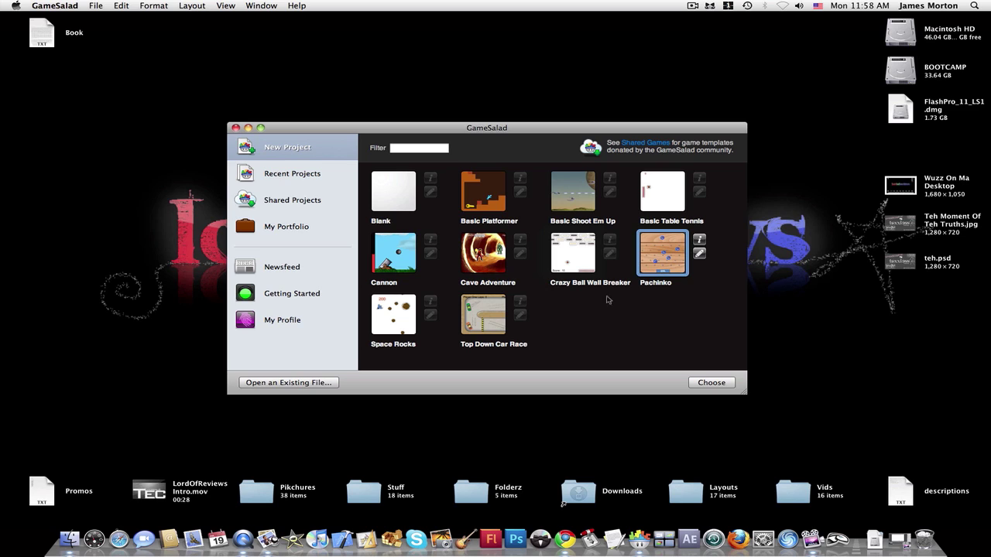
{"action": "left_click", "coordinate": [406, 320]}
{"action": "left_click", "coordinate": [500, 321]}
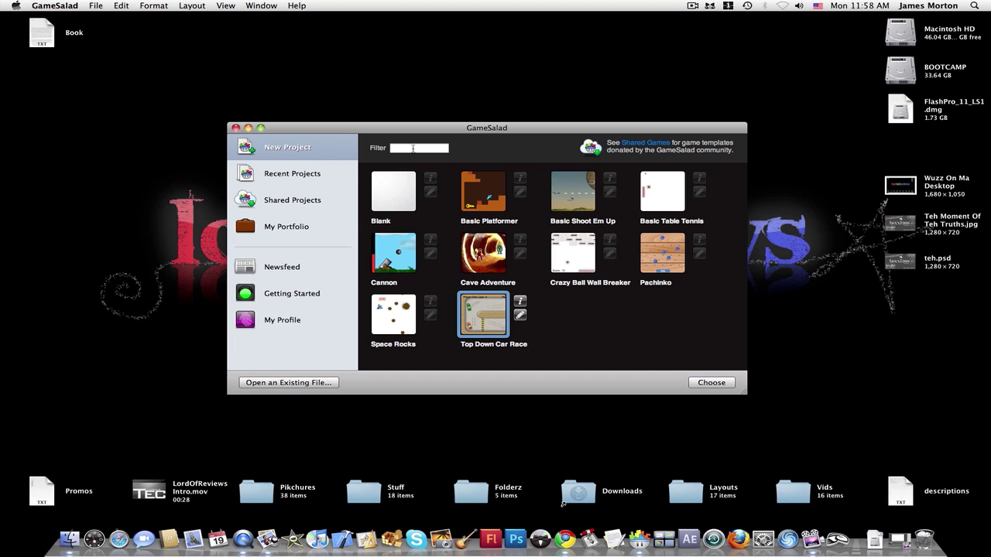
{"action": "left_click", "coordinate": [298, 173]}
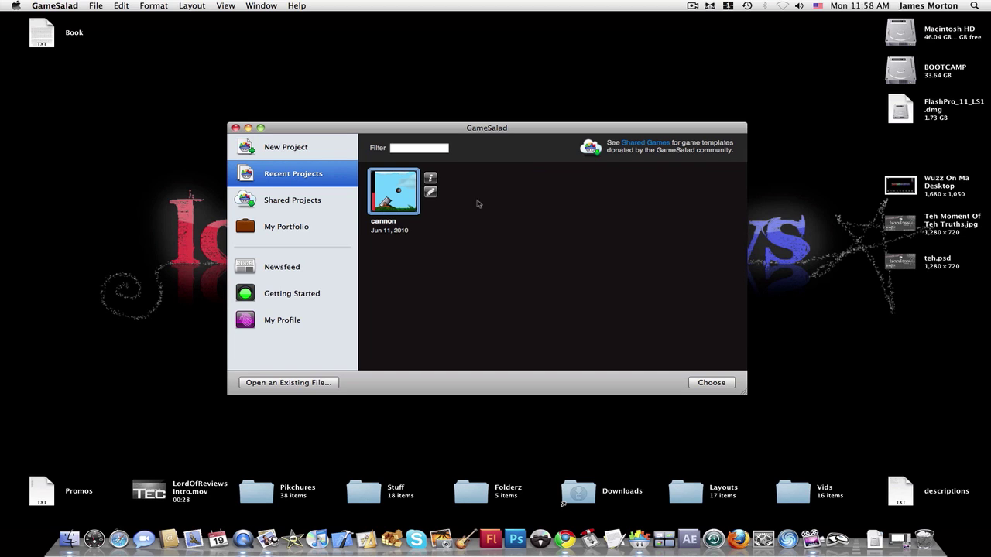
{"action": "left_click", "coordinate": [311, 155]}
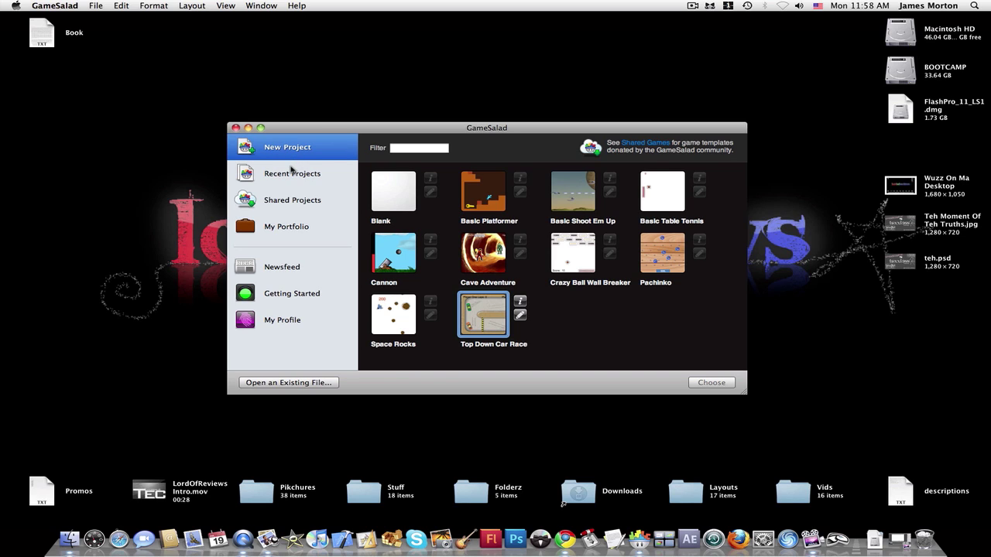
{"action": "left_click", "coordinate": [292, 206]}
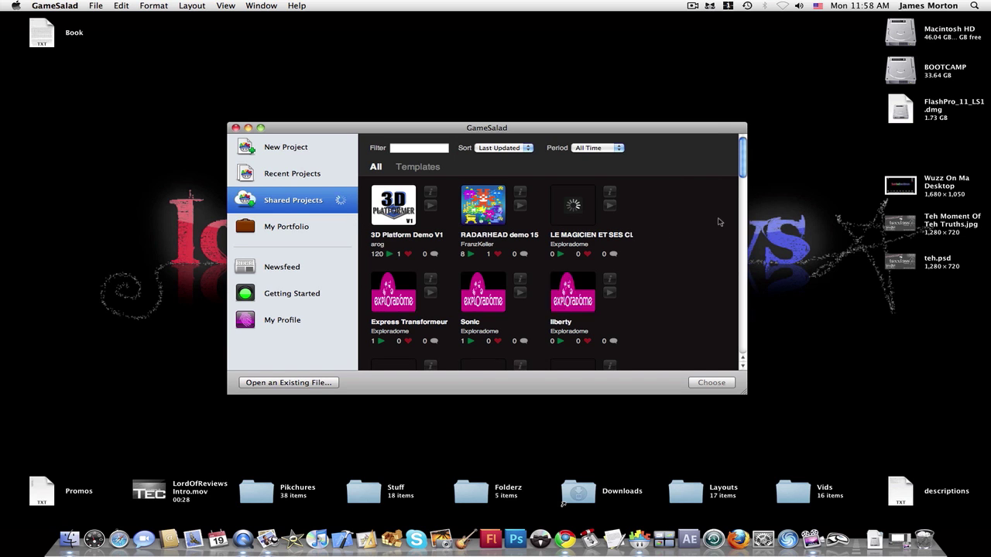
{"action": "mouse_move", "coordinate": [741, 175]}
{"action": "left_mouse_down"}
{"action": "mouse_move", "coordinate": [741, 317]}
{"action": "mouse_move", "coordinate": [743, 193]}
{"action": "left_mouse_up"}
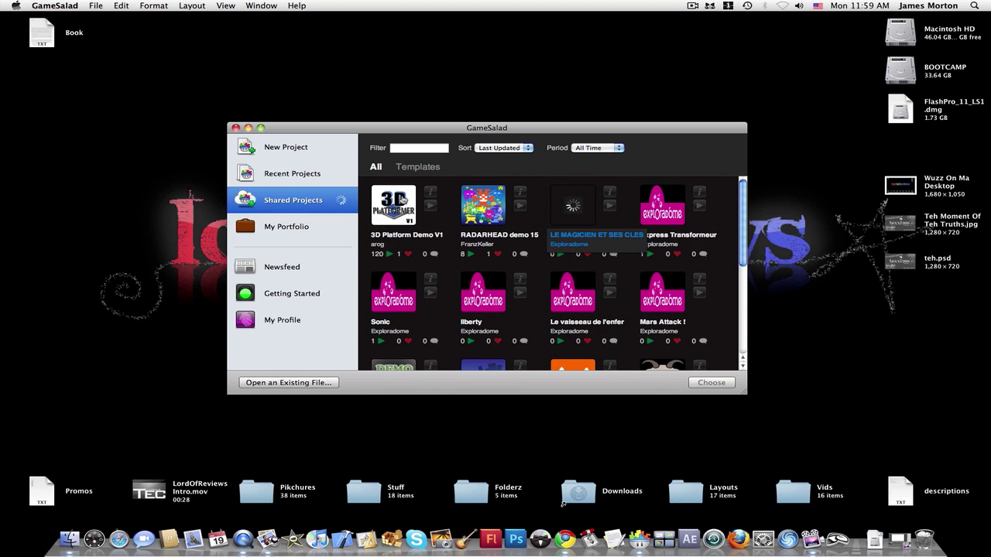
{"action": "left_click", "coordinate": [286, 175]}
{"action": "left_click", "coordinate": [297, 226]}
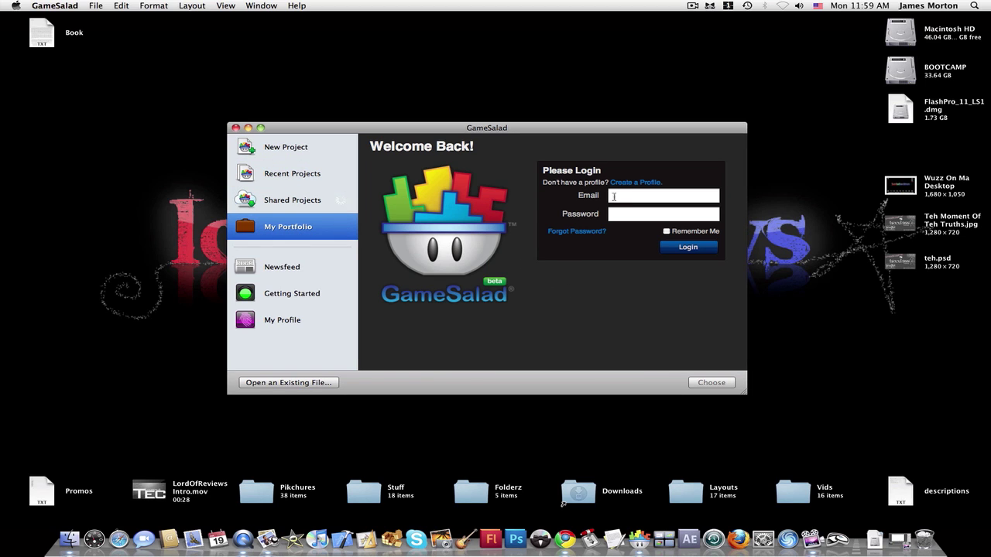
{"action": "left_click", "coordinate": [619, 197]}
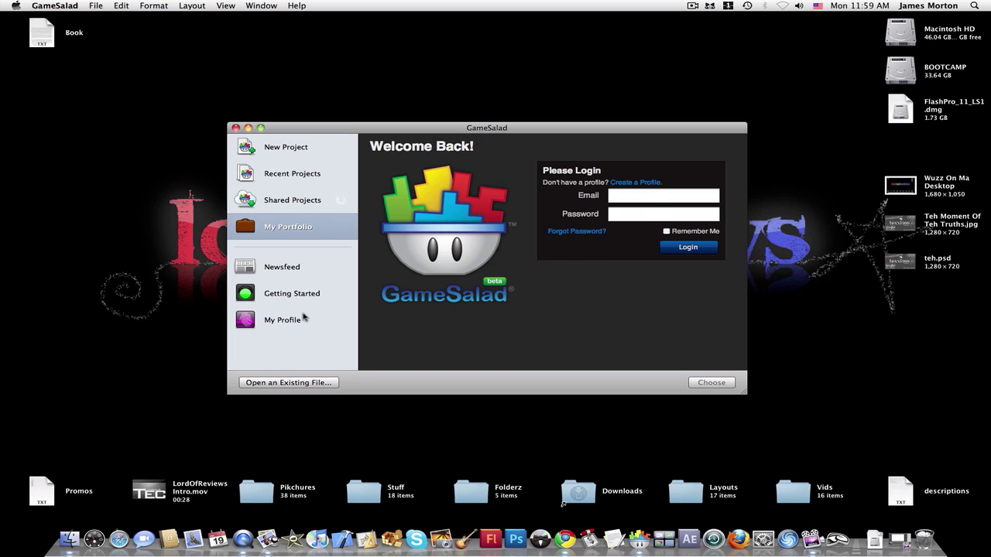
{"action": "left_click", "coordinate": [313, 174]}
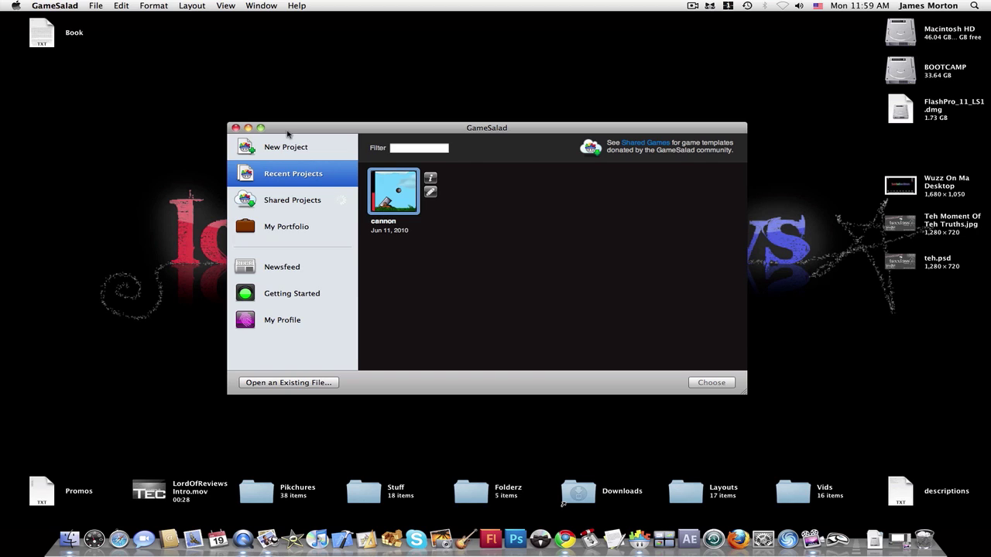
- Select the Cannon template in the new-project gallery and open it with Edit Template
{"action": "left_click", "coordinate": [286, 147]}
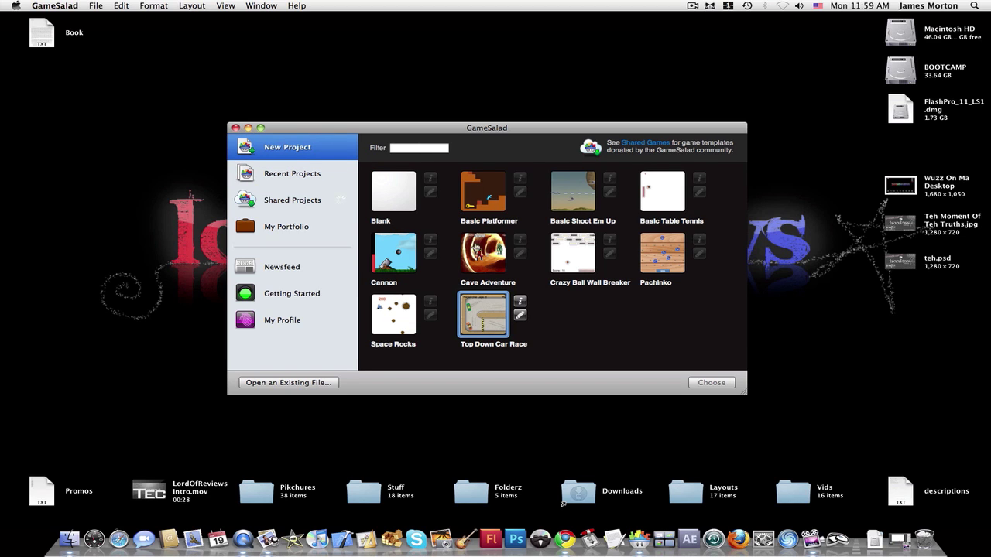
{"action": "left_click", "coordinate": [388, 264]}
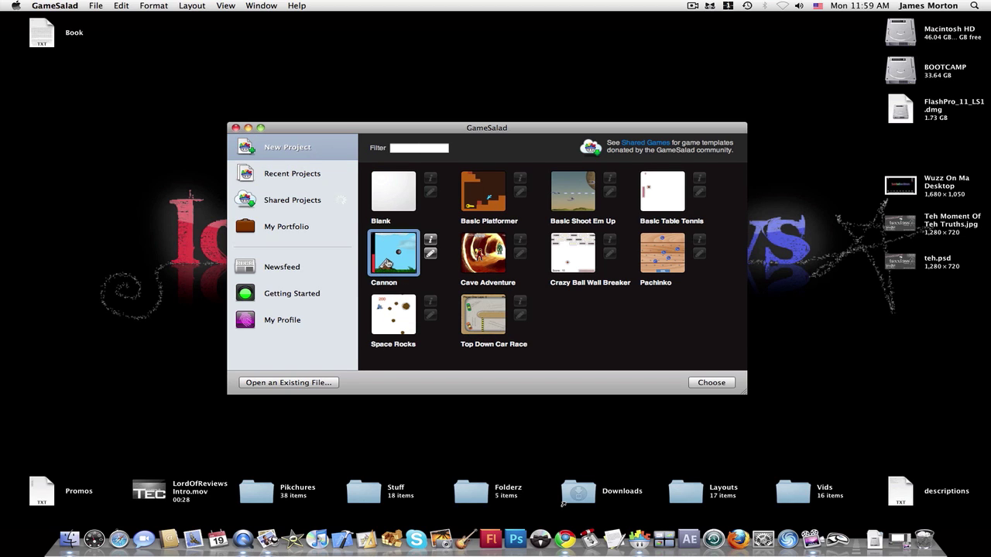
{"action": "left_click", "coordinate": [430, 242]}
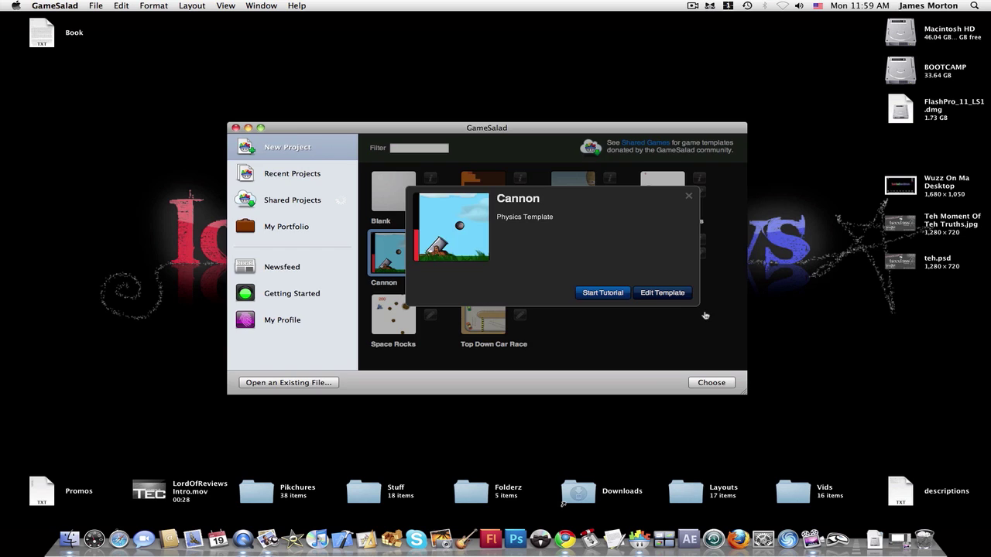
{"action": "left_click", "coordinate": [662, 292]}
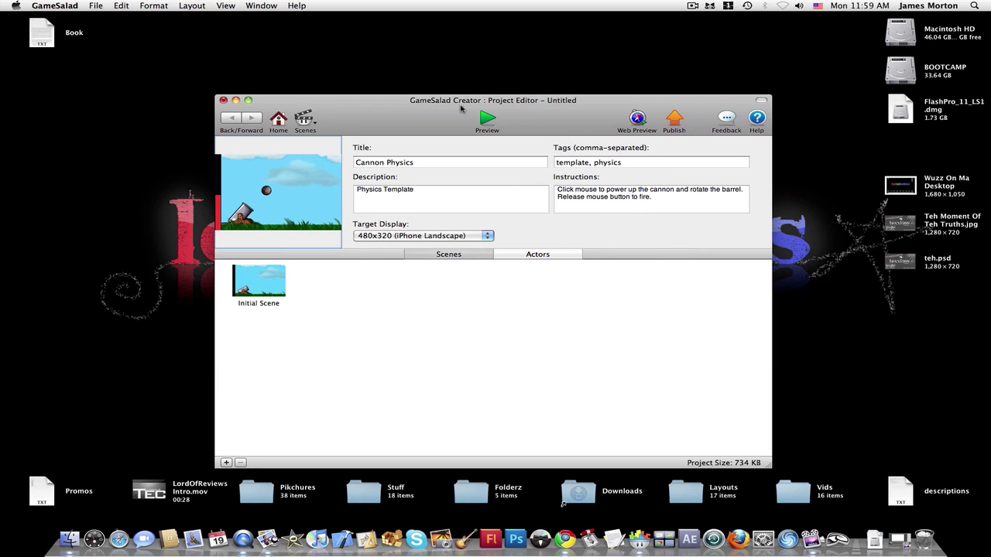
- Set the Target Display to 1280x720 (HD) and accept the scene-size warning
{"action": "left_click_drag", "start_coordinate": [475, 103], "coordinate": [470, 65]}
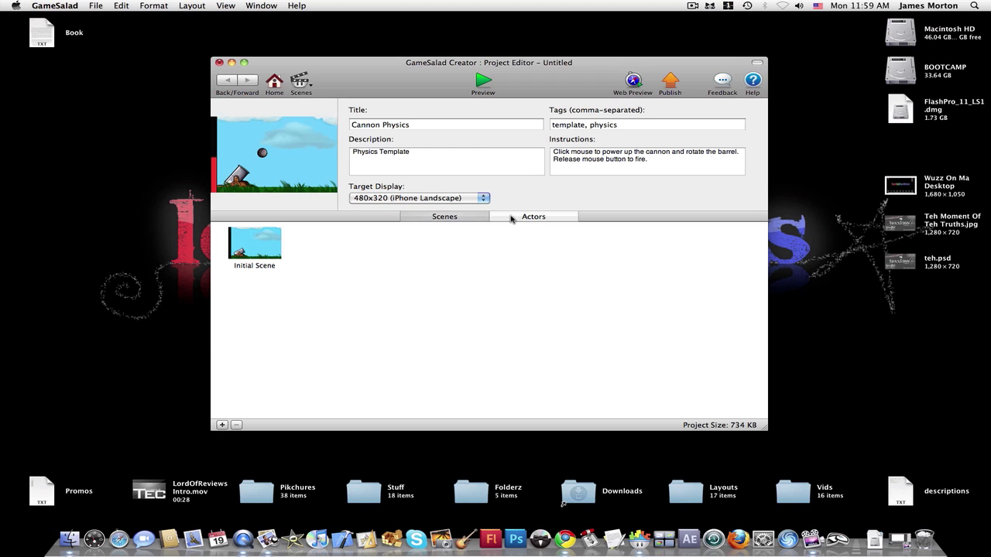
{"action": "left_click", "coordinate": [445, 199]}
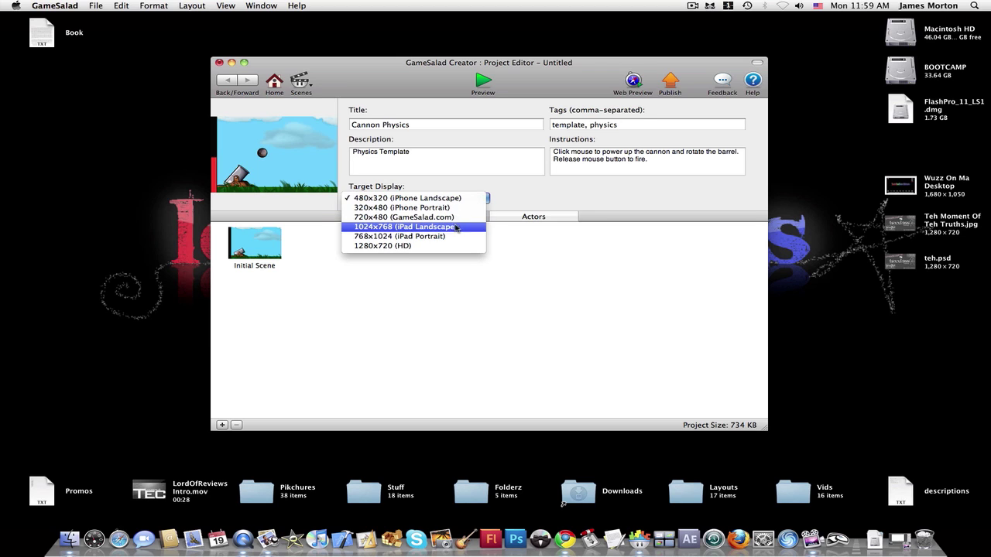
{"action": "left_click", "coordinate": [414, 246]}
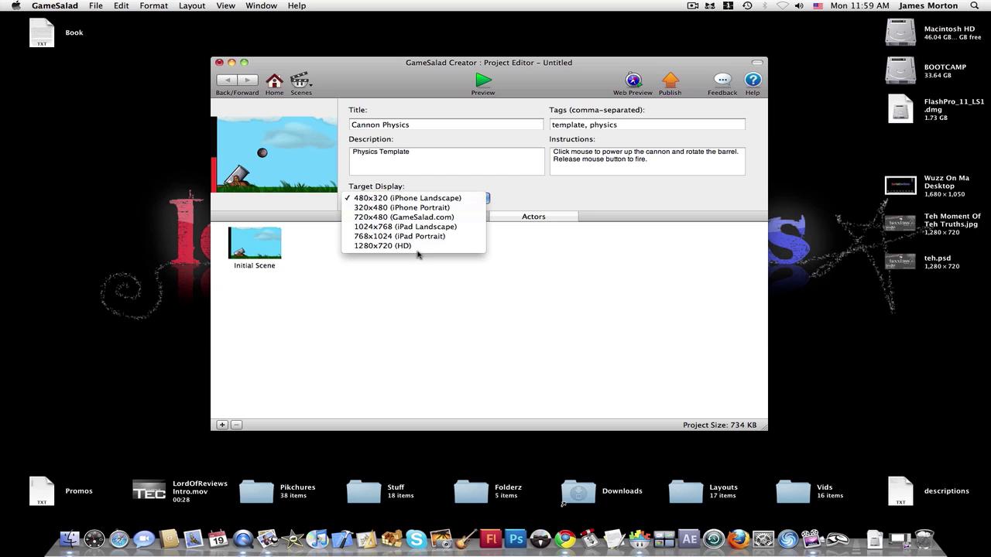
{"action": "left_click", "coordinate": [497, 290]}
{"action": "left_click", "coordinate": [457, 200]}
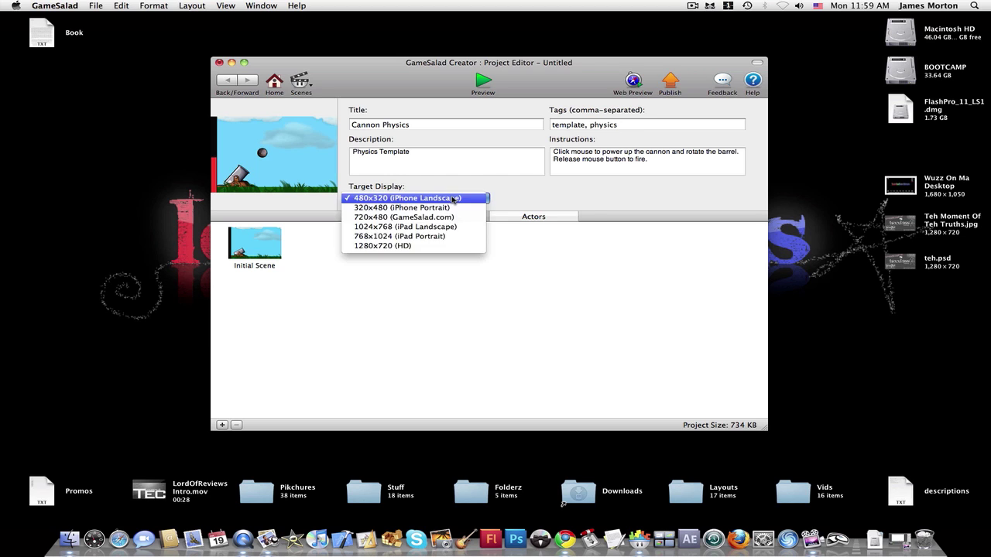
{"action": "left_click", "coordinate": [440, 246]}
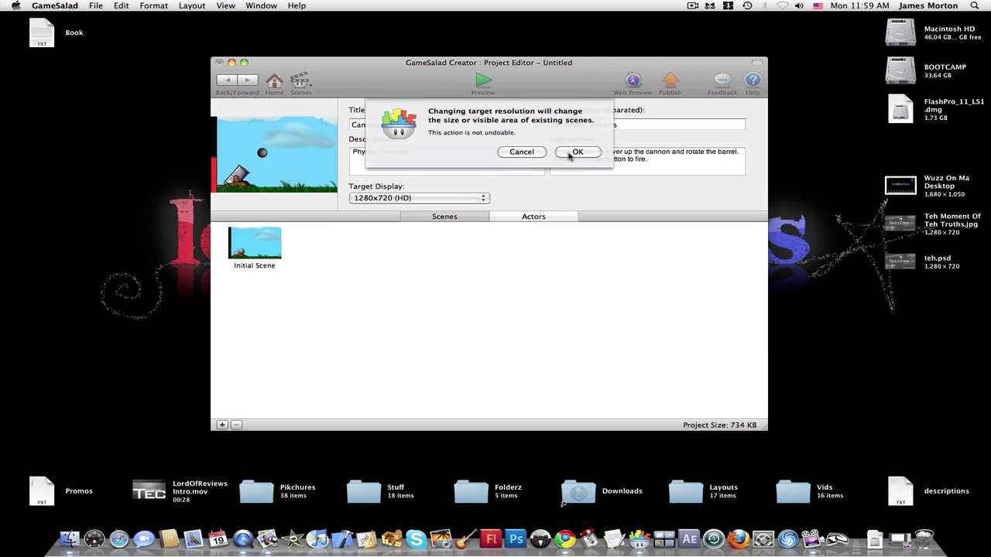
{"action": "left_click", "coordinate": [574, 152]}
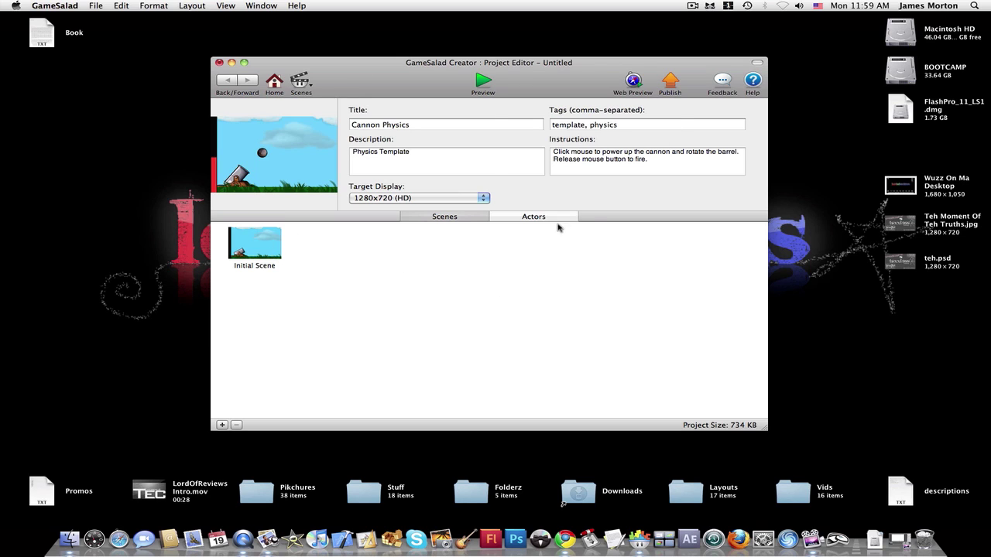
- Rename the project to 'Mr. Cannon' and set its description to 'Tutorial'
{"action": "left_click", "coordinate": [413, 122]}
{"action": "key", "text": "BackSpace"}
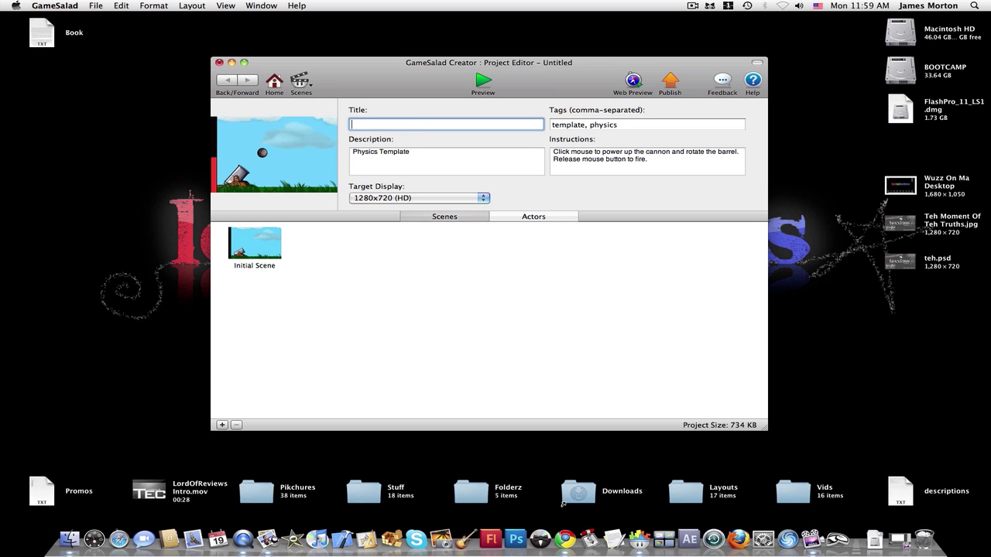
{"action": "type", "text": "Mr. Cannon"}
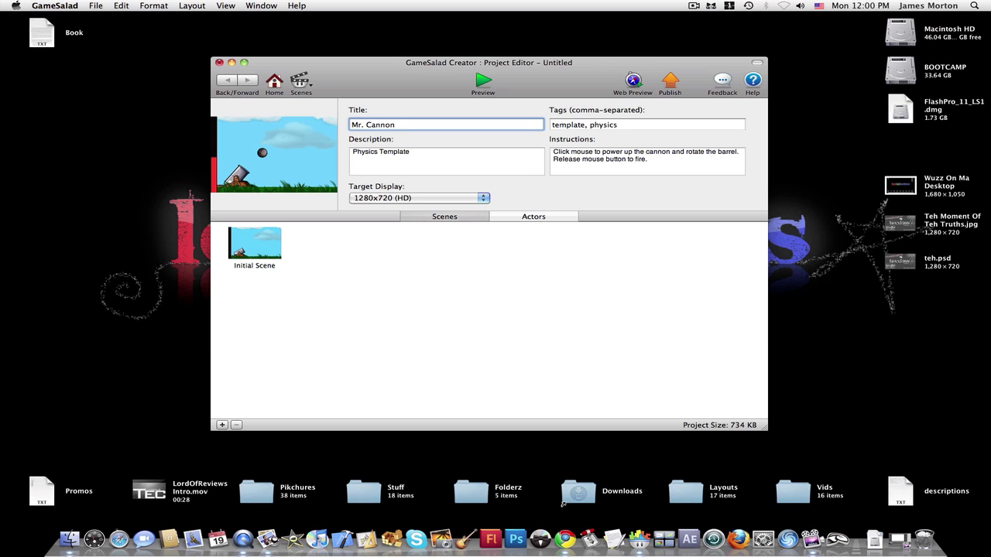
{"action": "key", "text": "Tab"}
{"action": "type", "text": "Tu"}
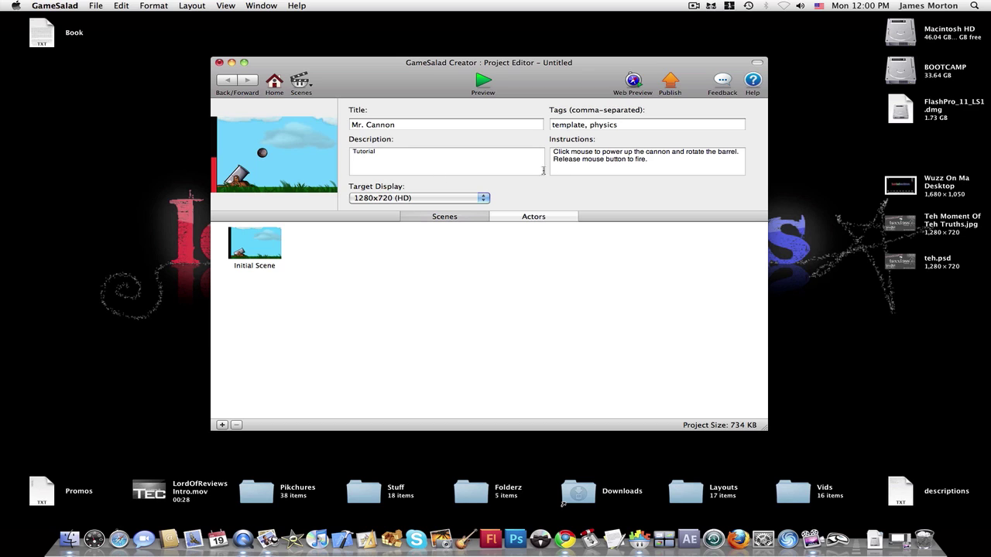
{"action": "left_click", "coordinate": [639, 124]}
{"action": "left_click_drag", "start_coordinate": [683, 165], "coordinate": [548, 152]}
{"action": "left_click", "coordinate": [611, 155]}
- Check the Actors list, then return to Scenes and open Initial Scene in the Scene Editor
{"action": "left_click", "coordinate": [496, 218]}
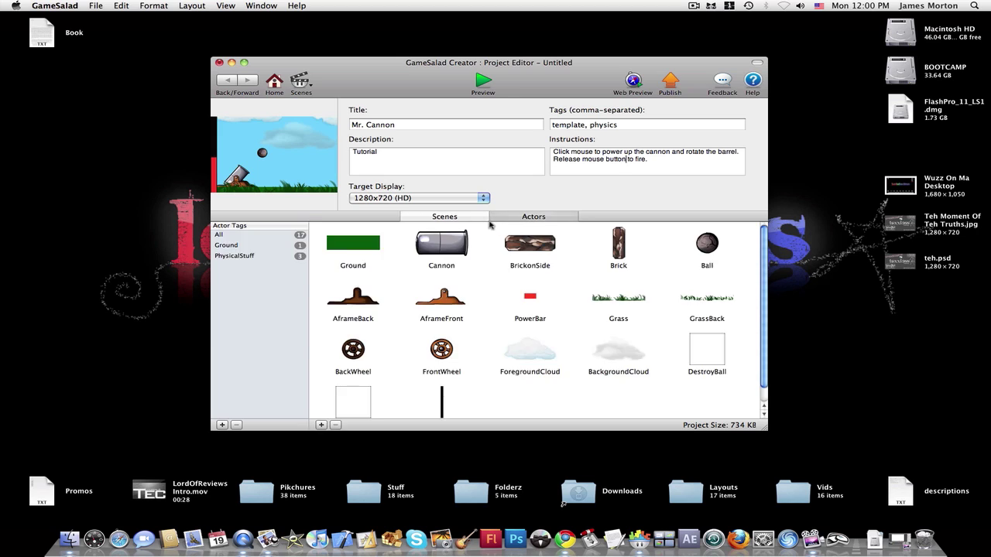
{"action": "left_click", "coordinate": [532, 217]}
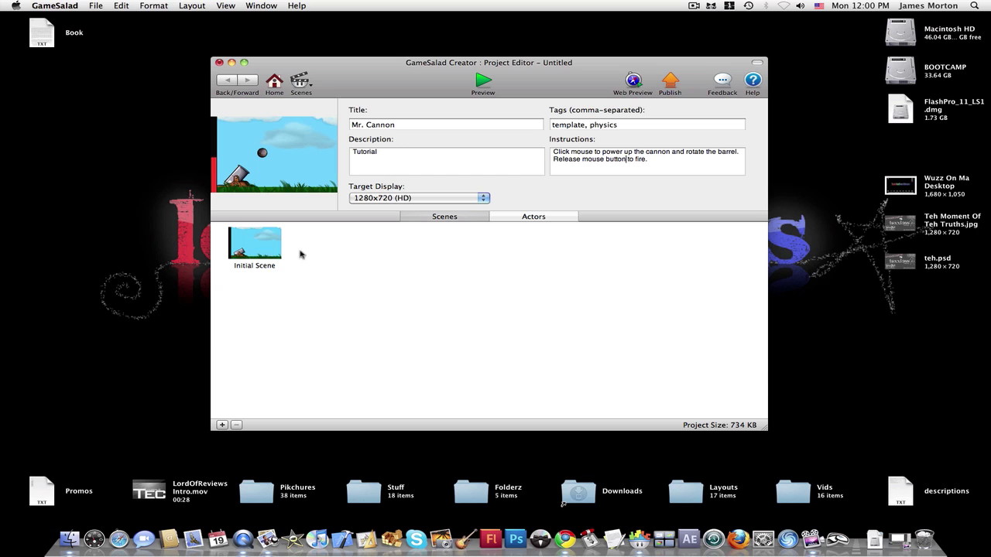
{"action": "left_click", "coordinate": [523, 218]}
{"action": "scroll", "coordinate": [534, 255], "scroll_direction": "down", "scroll_amount": 1}
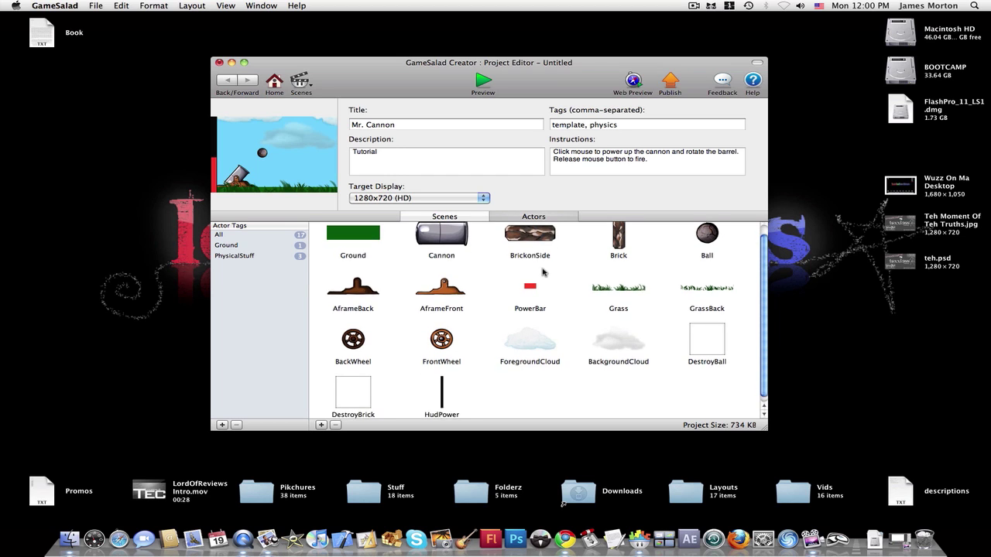
{"action": "scroll", "coordinate": [541, 271], "scroll_direction": "up", "scroll_amount": 1}
{"action": "left_click", "coordinate": [459, 214]}
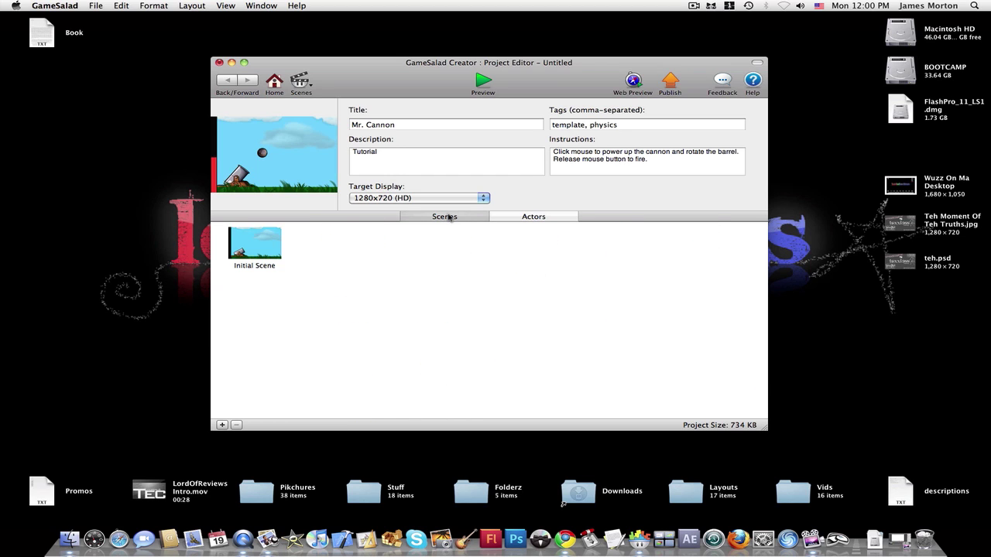
{"action": "left_click", "coordinate": [263, 253]}
{"action": "double_click", "coordinate": [268, 260]}
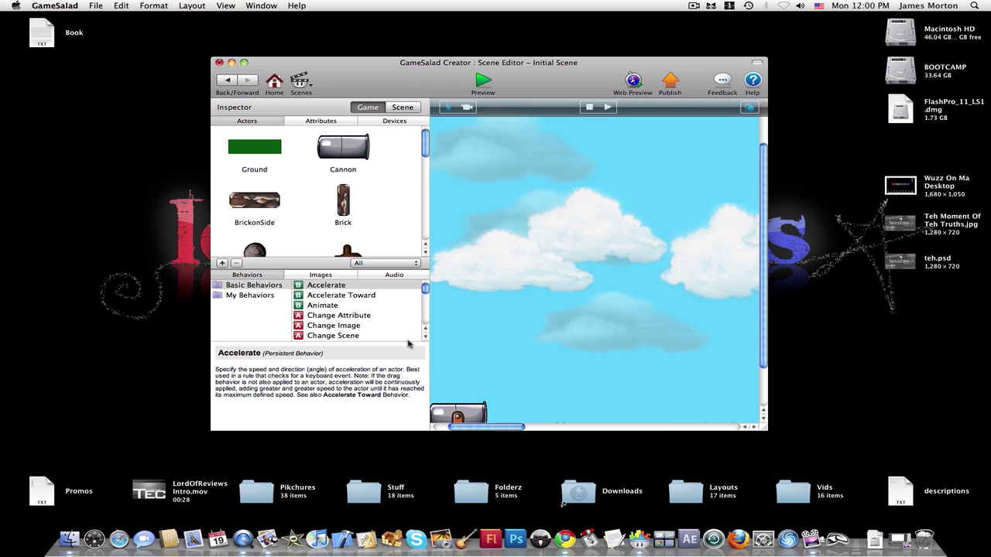
- Maximize the scene editor window and briefly select the grey cloud in the sky
{"action": "left_click", "coordinate": [243, 62]}
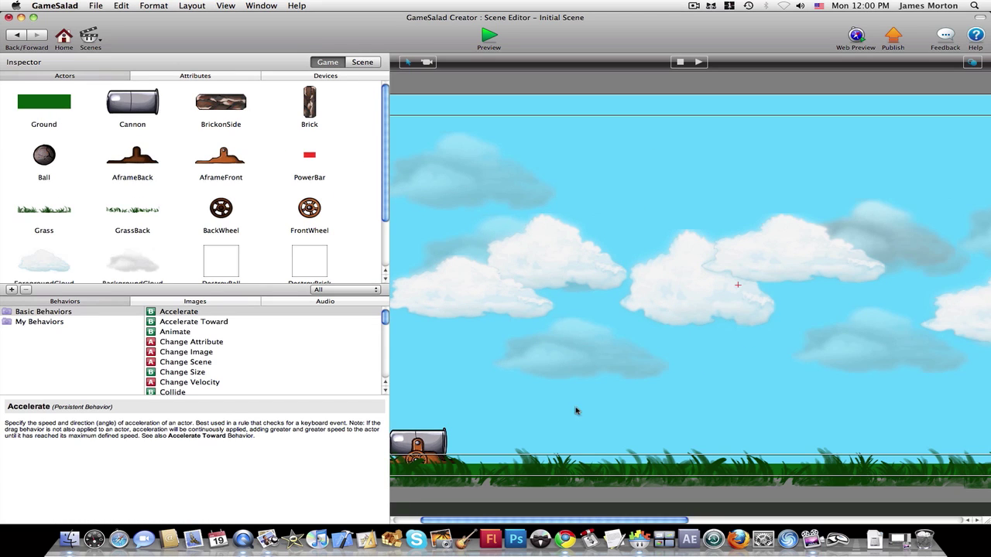
{"action": "left_click_drag", "start_coordinate": [663, 522], "coordinate": [606, 506]}
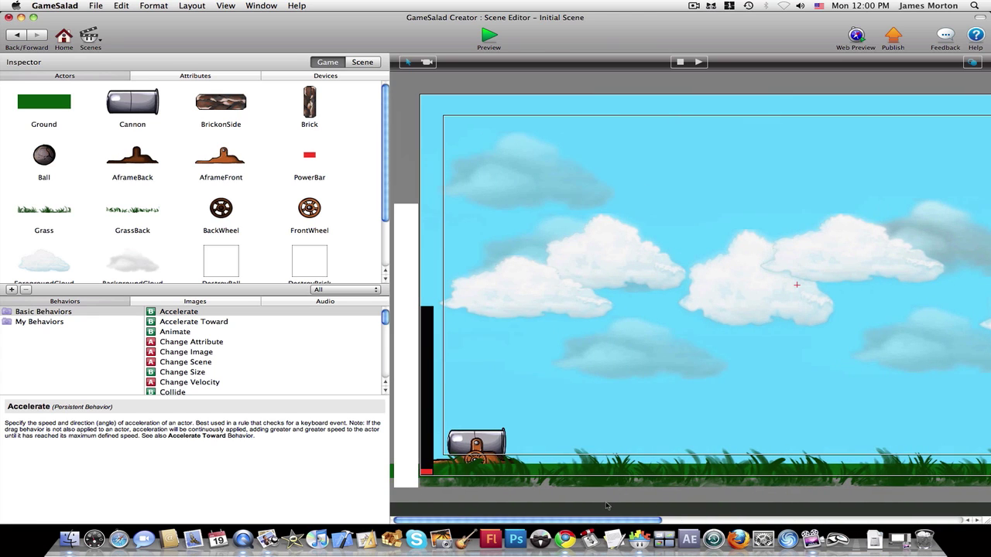
{"action": "left_click", "coordinate": [641, 349]}
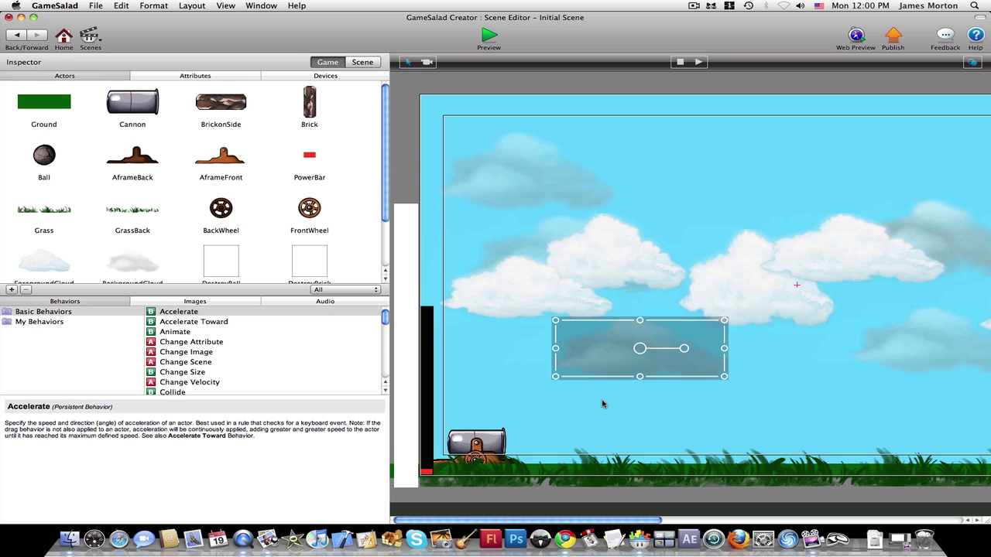
{"action": "left_click", "coordinate": [684, 422]}
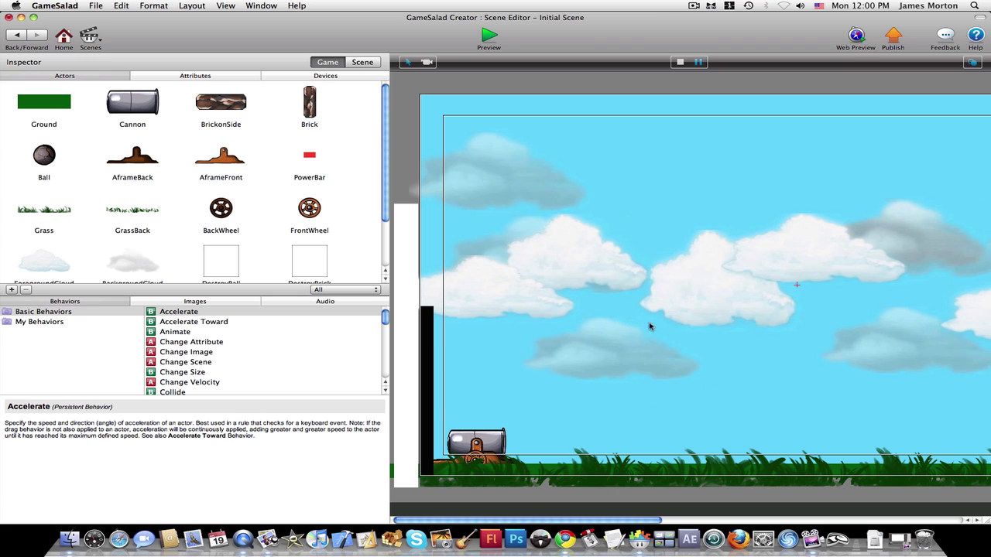
- Play the scene, aim and fire a cannonball, then stop and reset the scene
{"action": "left_click_drag", "start_coordinate": [627, 328], "coordinate": [684, 411]}
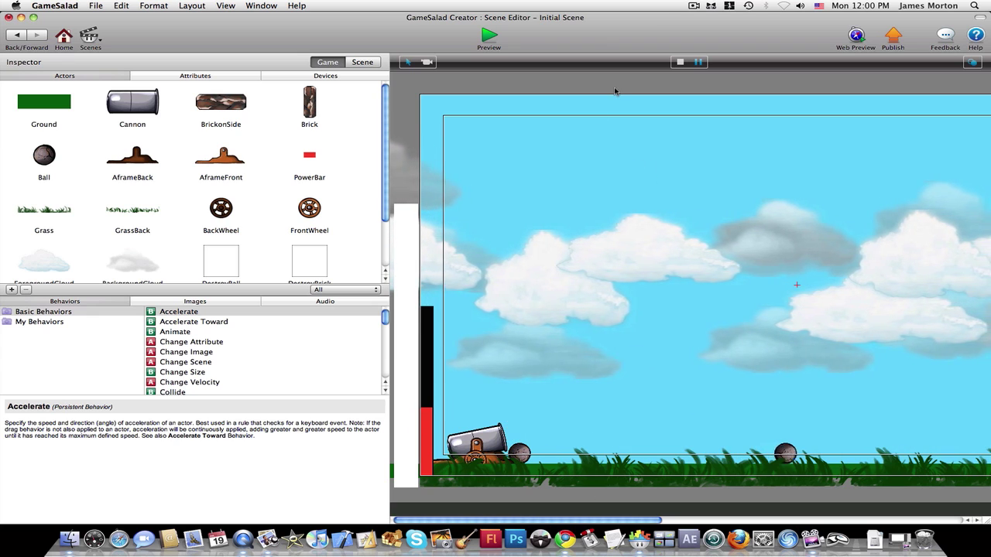
{"action": "left_click", "coordinate": [506, 108]}
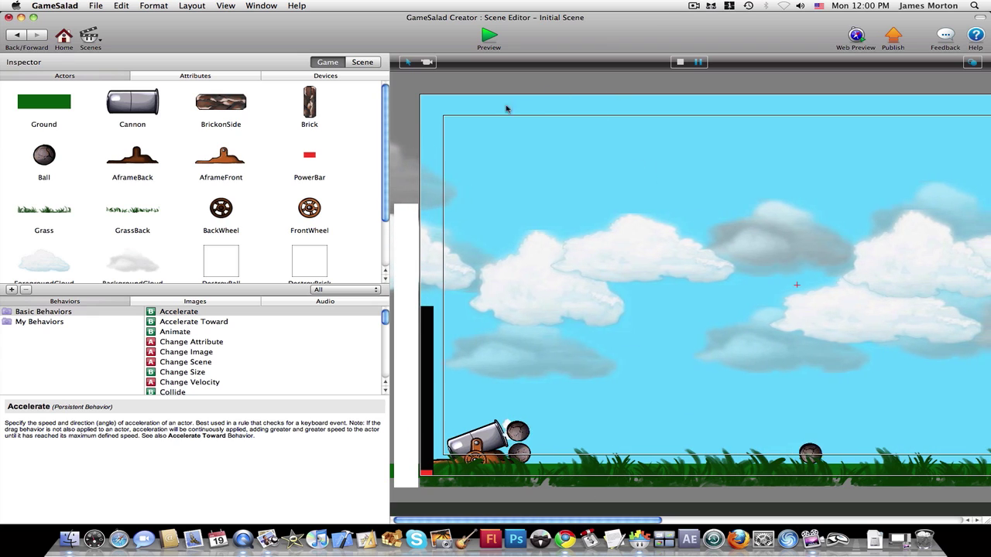
{"action": "left_click", "coordinate": [679, 62]}
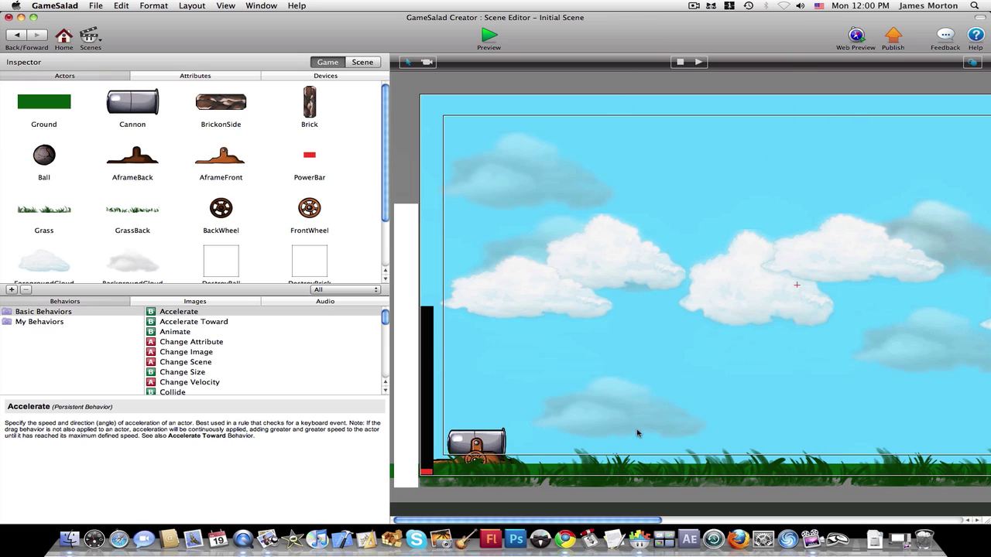
- Preview the game in the player, fire at the brick towers, pause, and select Initial Scene
{"action": "left_click", "coordinate": [490, 43]}
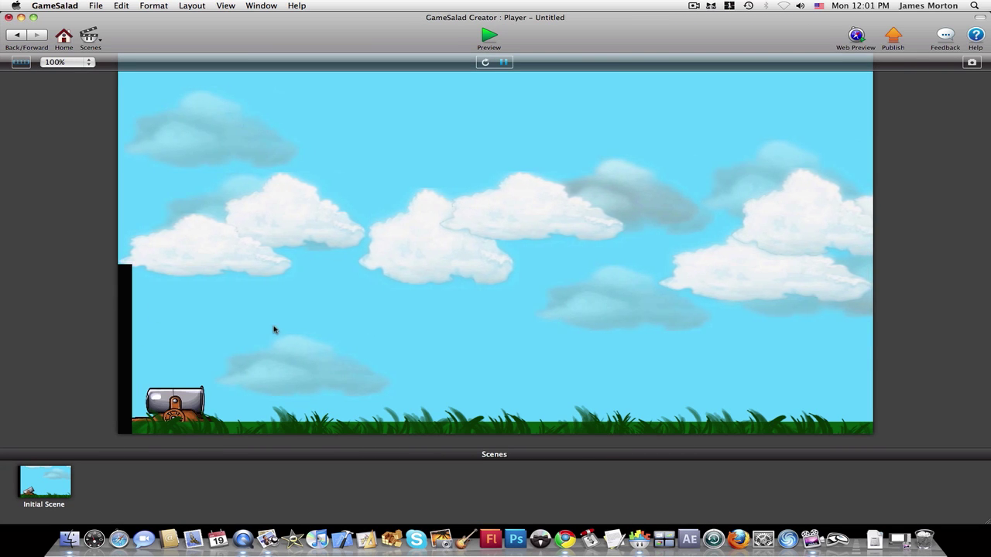
{"action": "left_click_drag", "start_coordinate": [274, 327], "coordinate": [428, 266]}
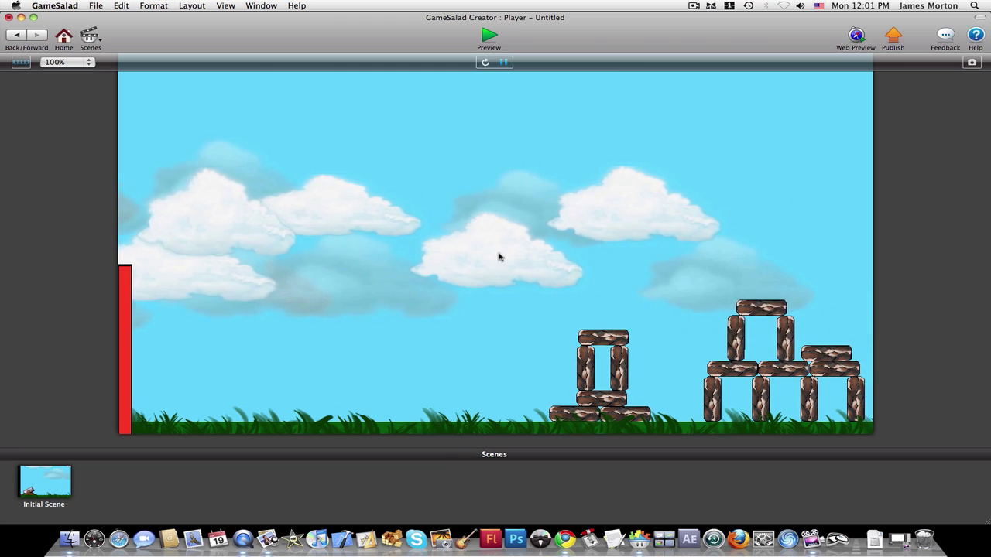
{"action": "left_click", "coordinate": [504, 62]}
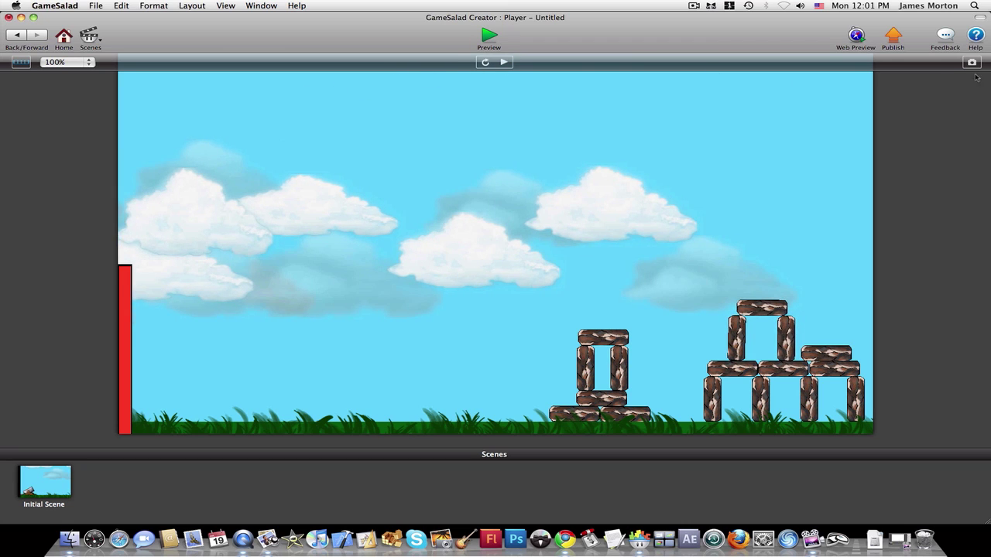
{"action": "left_click", "coordinate": [37, 485]}
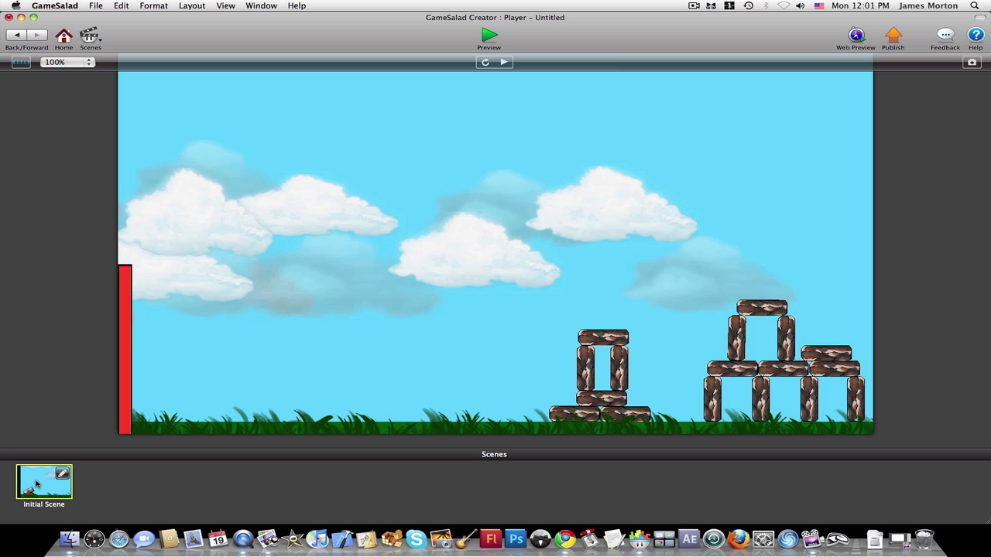
- Reopen Initial Scene for editing, browse the Images library, then select the BrickonSide actor
{"action": "left_click", "coordinate": [61, 474]}
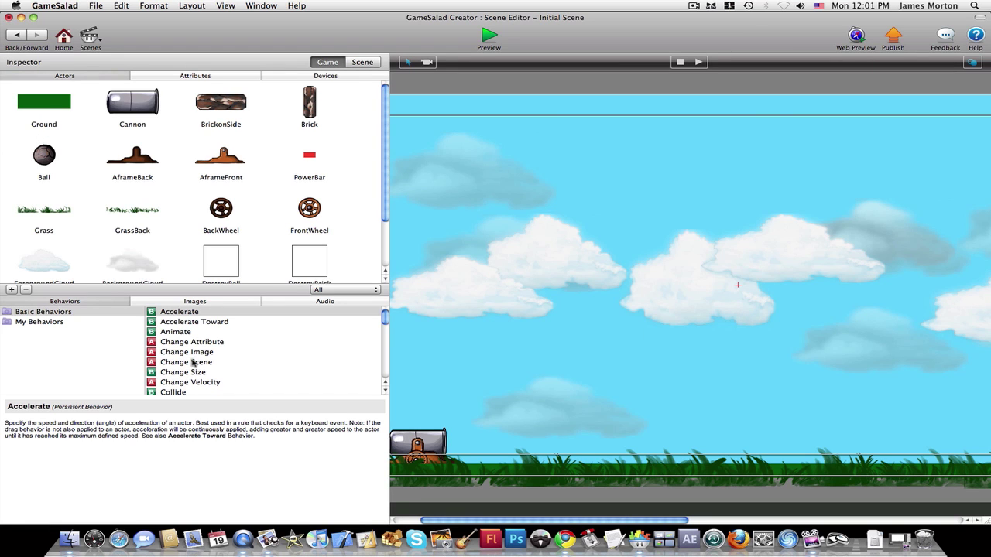
{"action": "scroll", "coordinate": [383, 144], "scroll_direction": "down", "scroll_amount": 3}
{"action": "scroll", "coordinate": [294, 100], "scroll_direction": "up", "scroll_amount": 3}
{"action": "left_click", "coordinate": [212, 304]}
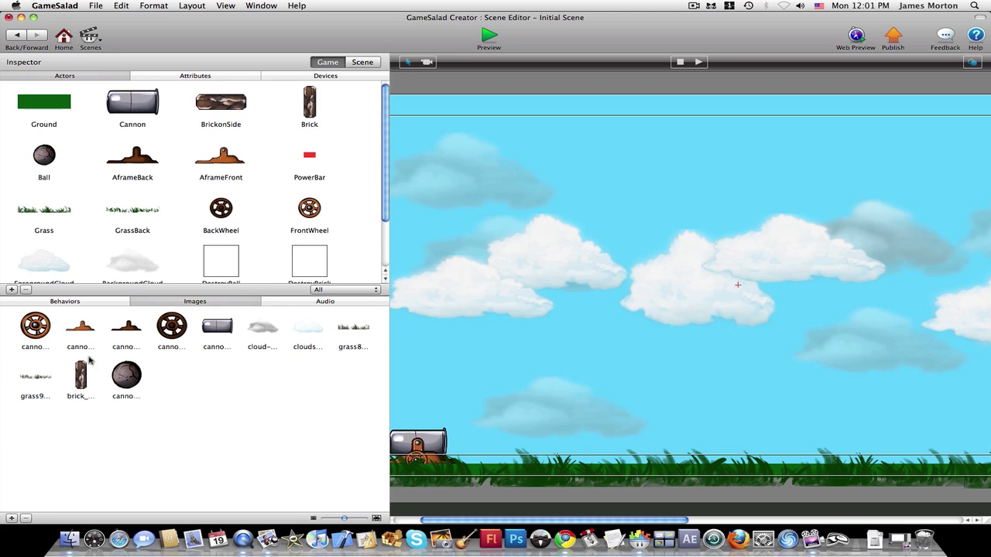
{"action": "left_click", "coordinate": [50, 303]}
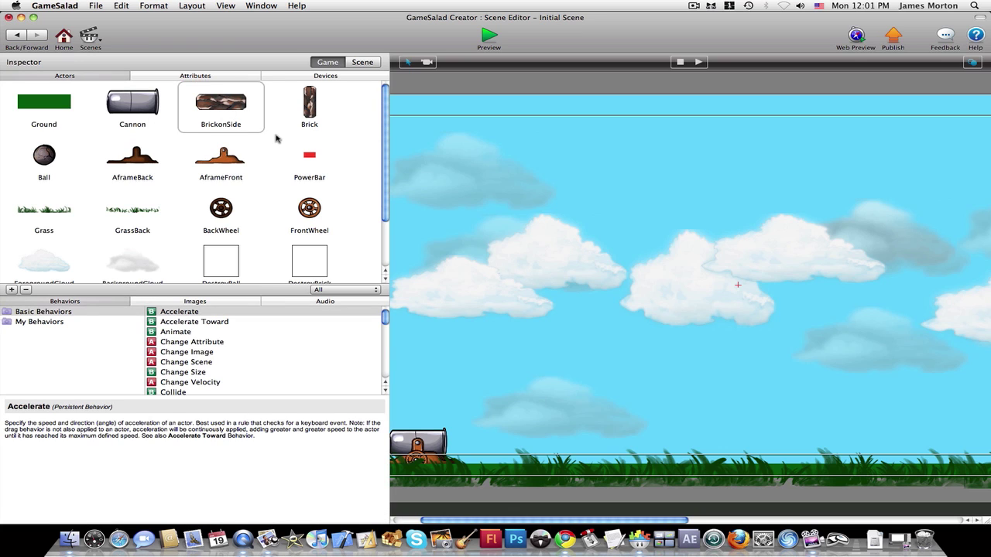
{"action": "left_click", "coordinate": [216, 108]}
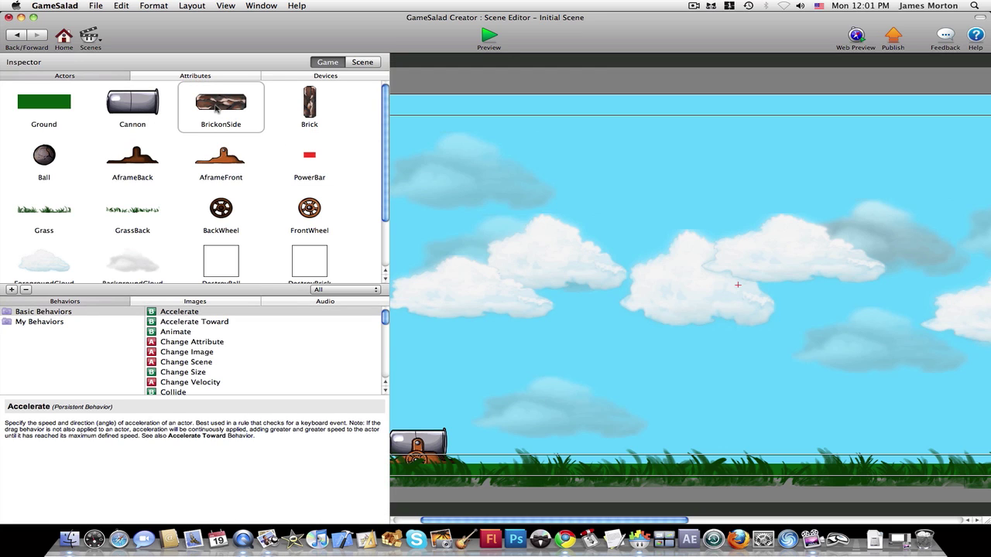
{"action": "double_click", "coordinate": [216, 109]}
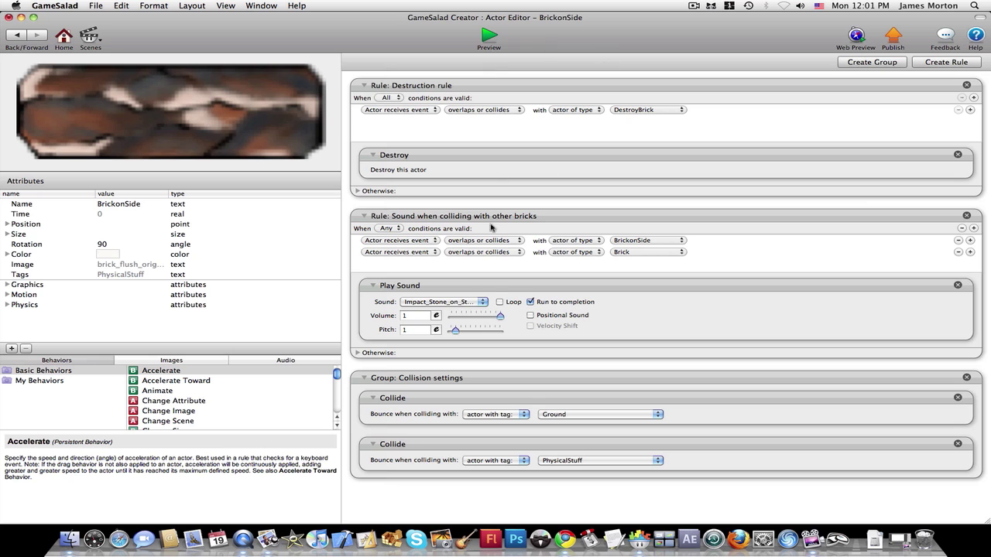
{"action": "left_click", "coordinate": [26, 43]}
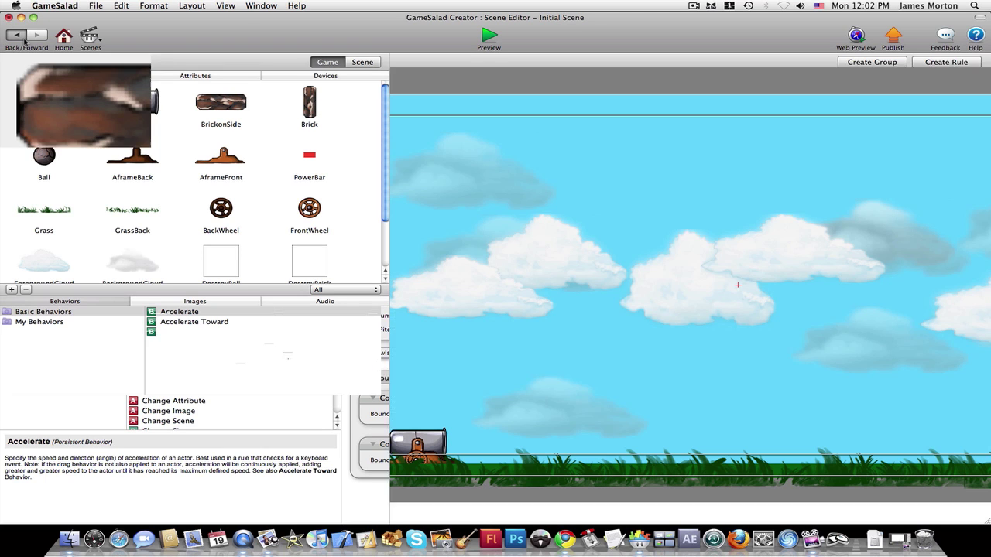
{"action": "scroll", "coordinate": [375, 158], "scroll_direction": "down", "scroll_amount": 3}
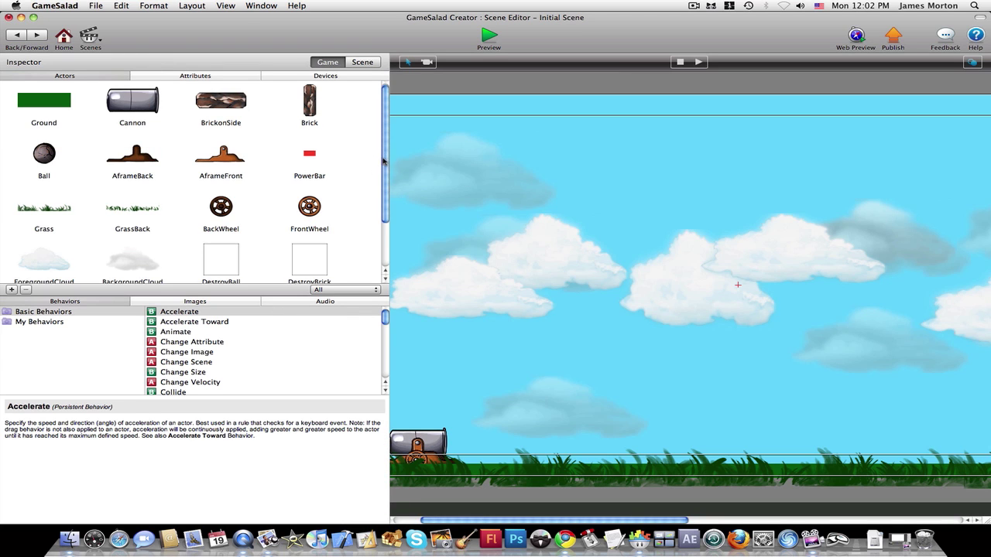
{"action": "scroll", "coordinate": [362, 108], "scroll_direction": "up", "scroll_amount": 3}
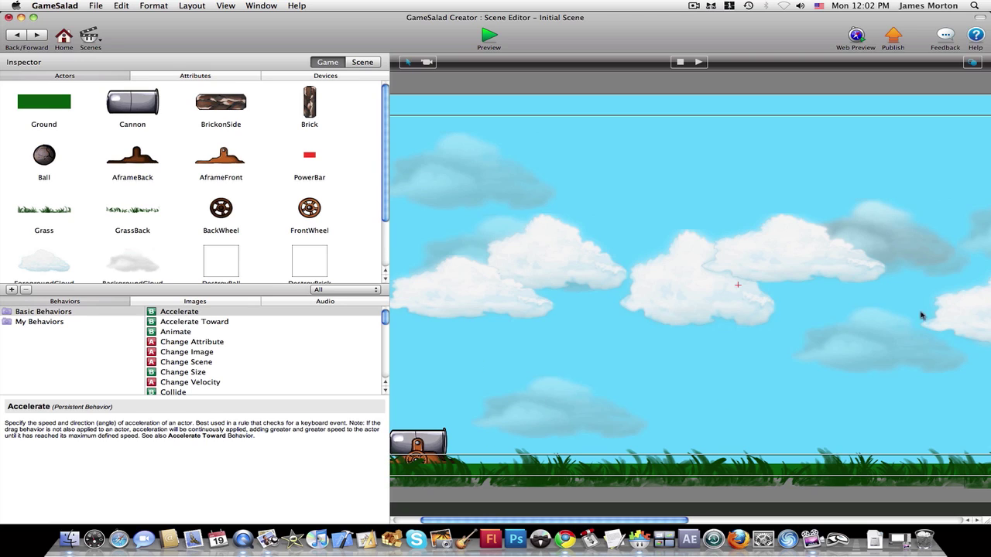
{"action": "left_click", "coordinate": [564, 266]}
{"action": "left_click", "coordinate": [645, 358]}
{"action": "left_click", "coordinate": [220, 76]}
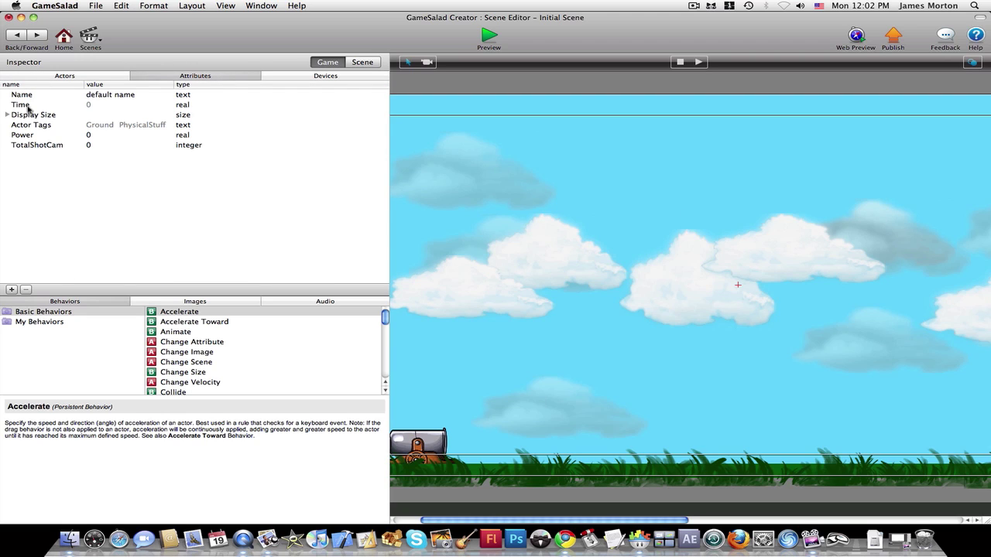
{"action": "left_click", "coordinate": [338, 76]}
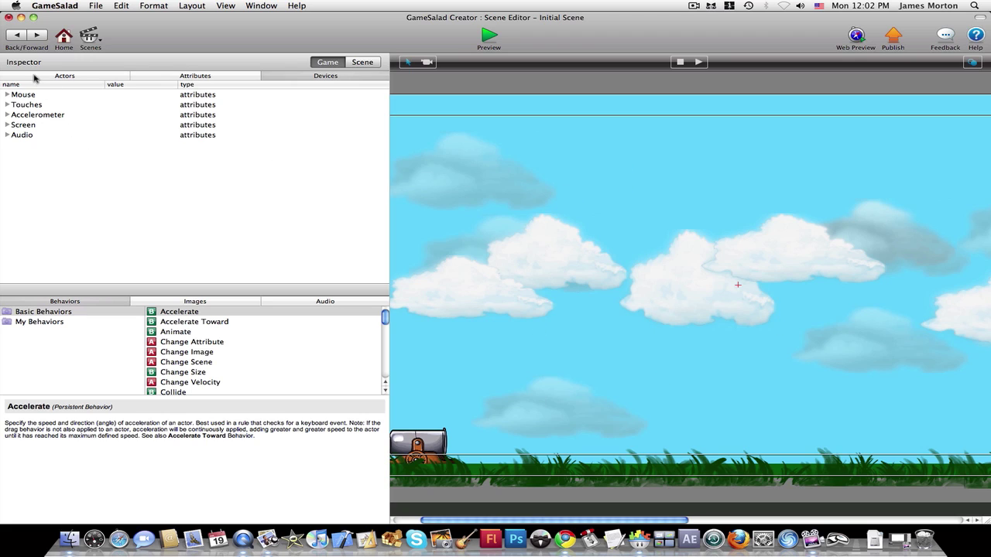
{"action": "left_click", "coordinate": [85, 74]}
{"action": "left_click", "coordinate": [34, 108]}
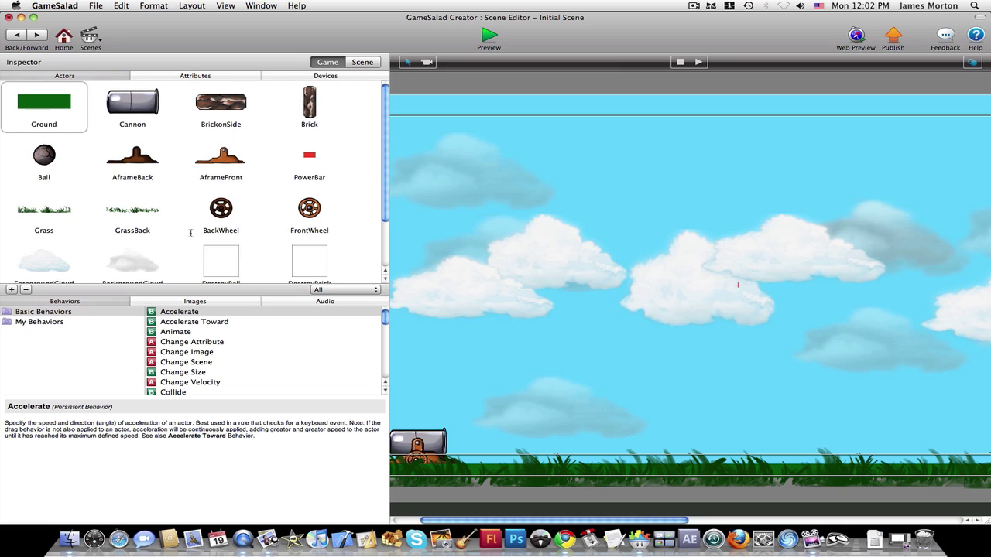
{"action": "scroll", "coordinate": [356, 192], "scroll_direction": "down", "scroll_amount": 3}
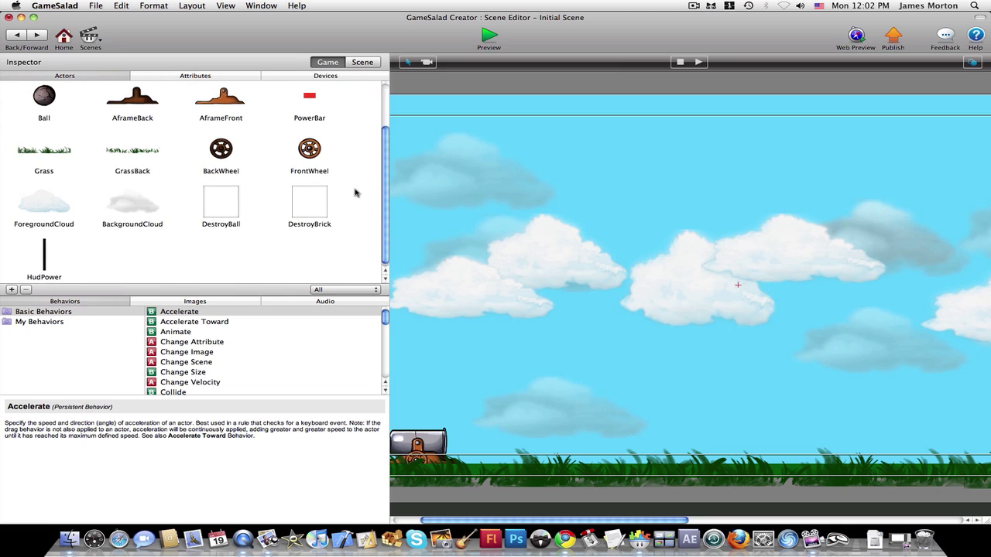
{"action": "scroll", "coordinate": [356, 193], "scroll_direction": "up", "scroll_amount": 3}
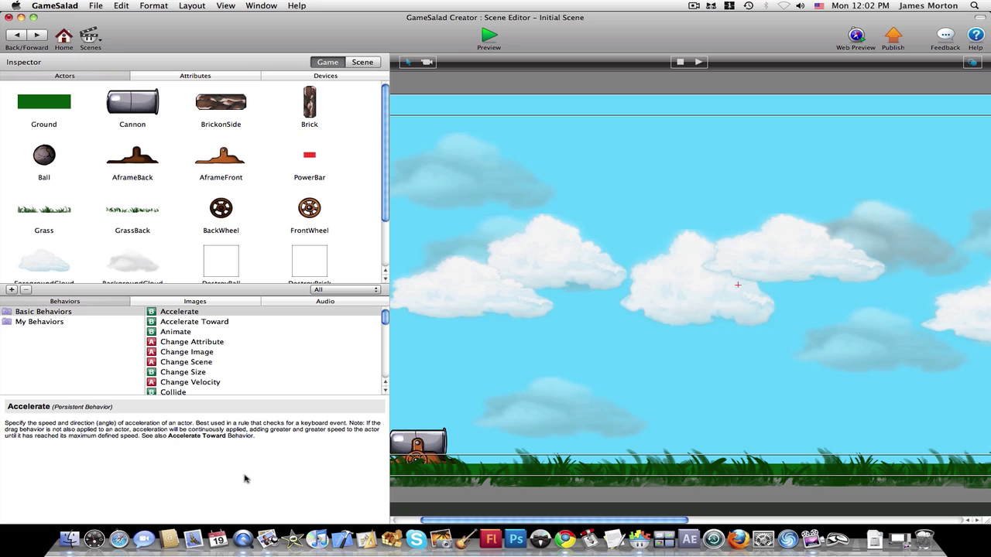
{"action": "left_click", "coordinate": [361, 64]}
{"action": "scroll", "coordinate": [105, 183], "scroll_direction": "down", "scroll_amount": 3}
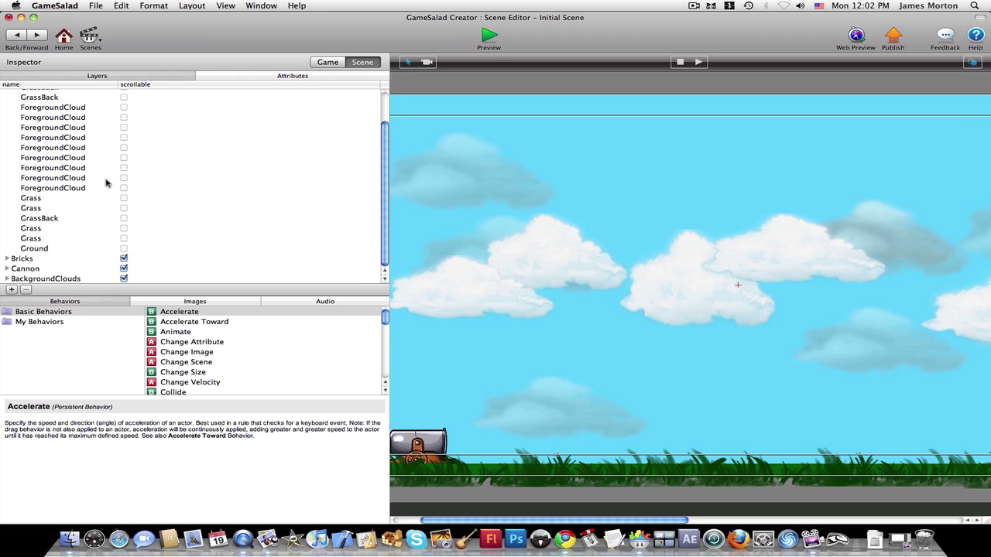
{"action": "scroll", "coordinate": [105, 183], "scroll_direction": "up", "scroll_amount": 3}
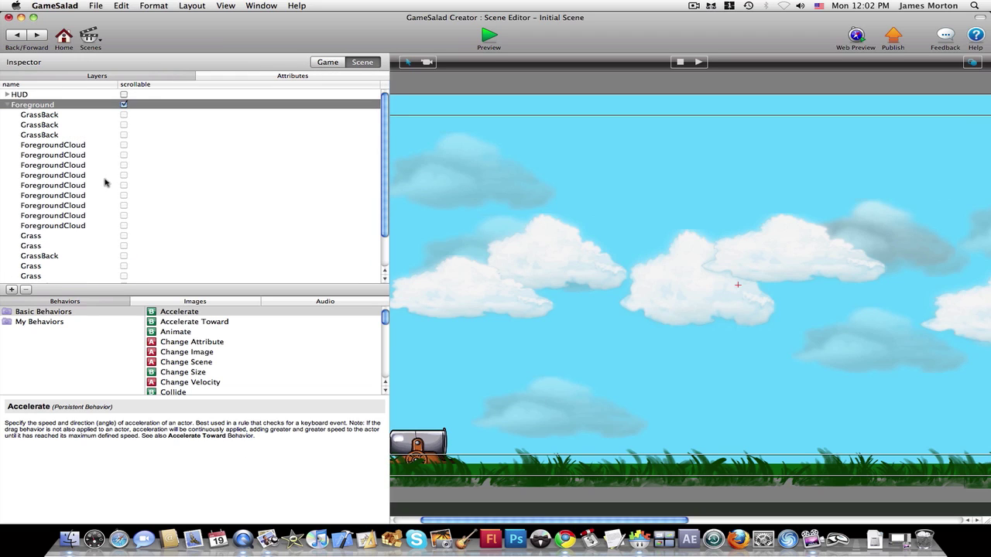
{"action": "left_click", "coordinate": [326, 64]}
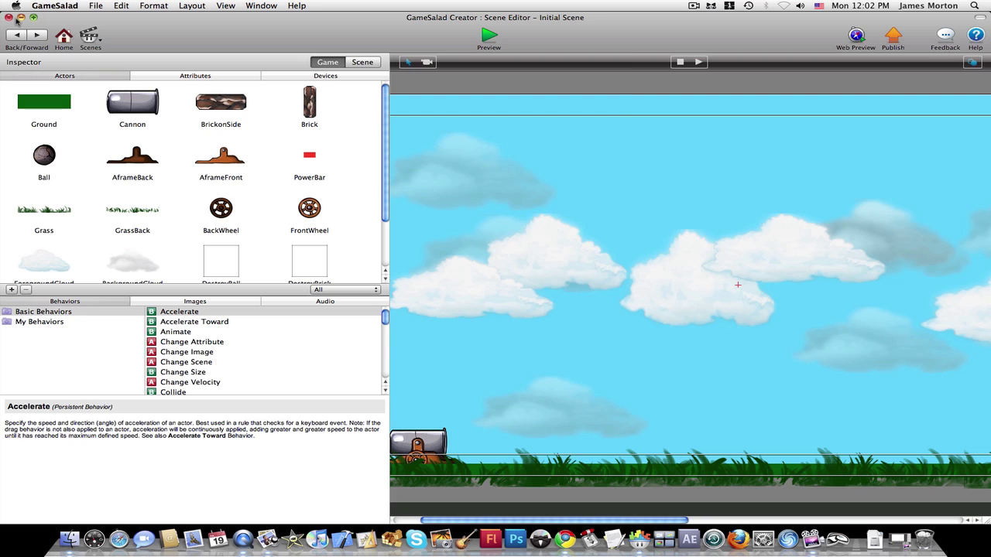
- Close the Cannon project with Don't Save, check Recent Projects, and quit GameSalad Creator
{"action": "key", "text": "super+w"}
{"action": "left_click", "coordinate": [454, 107]}
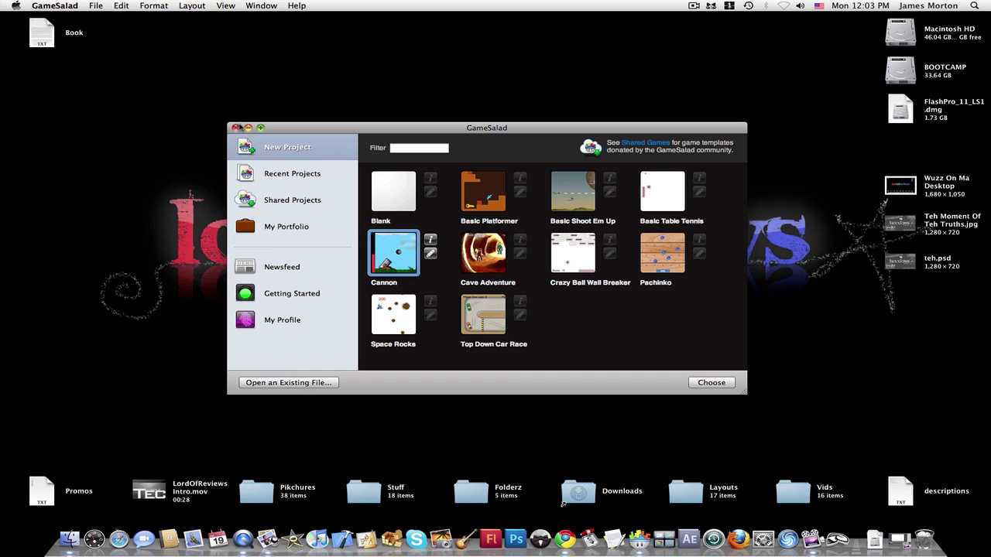
{"action": "left_click", "coordinate": [294, 175]}
{"action": "key", "text": "super+q"}
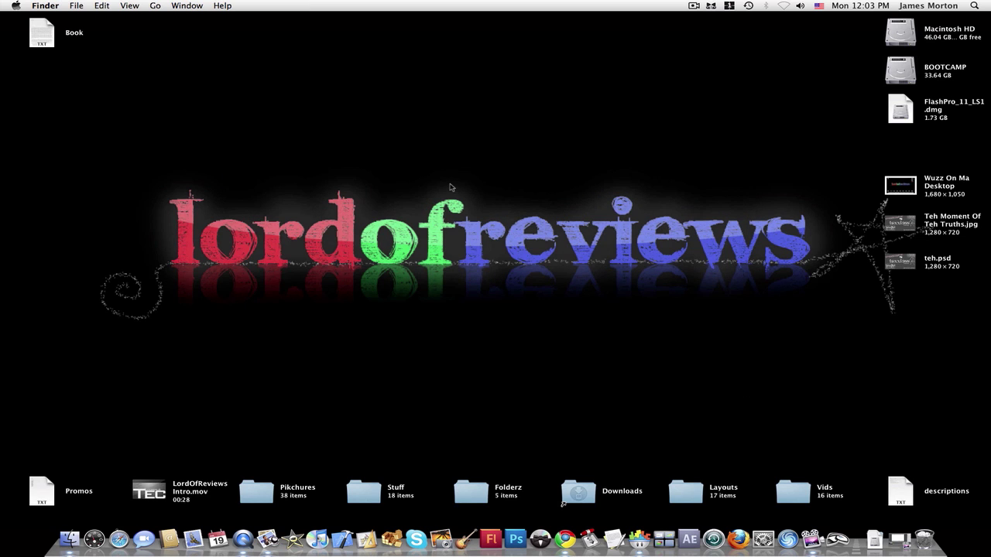